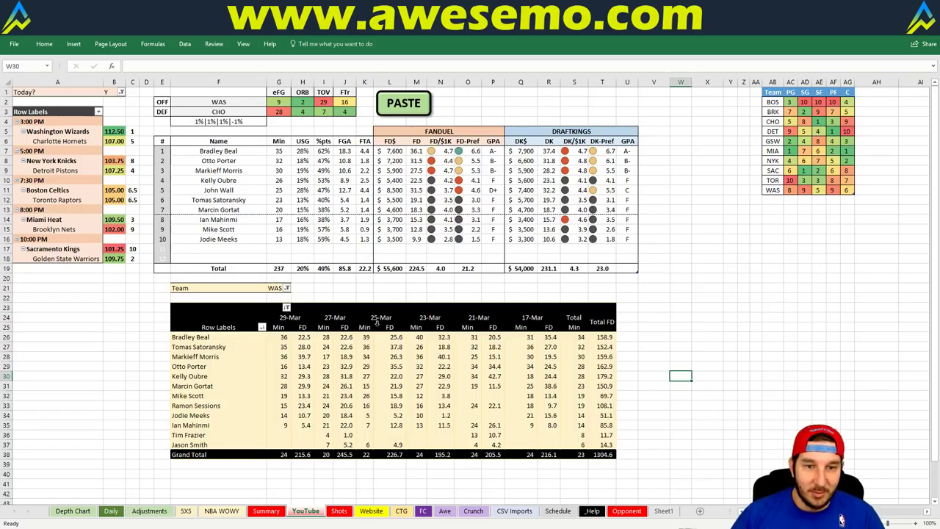
right_click(269, 355)
left_click(313, 397)
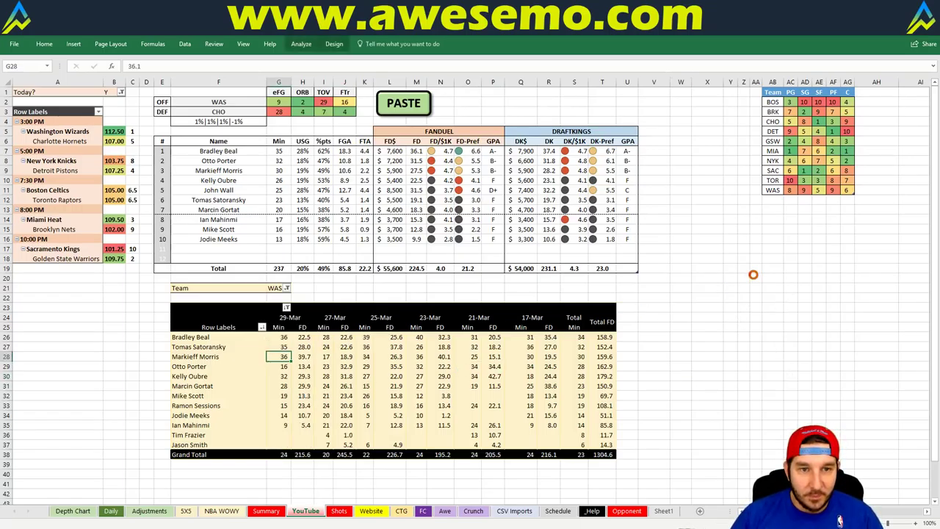
left_click(753, 276)
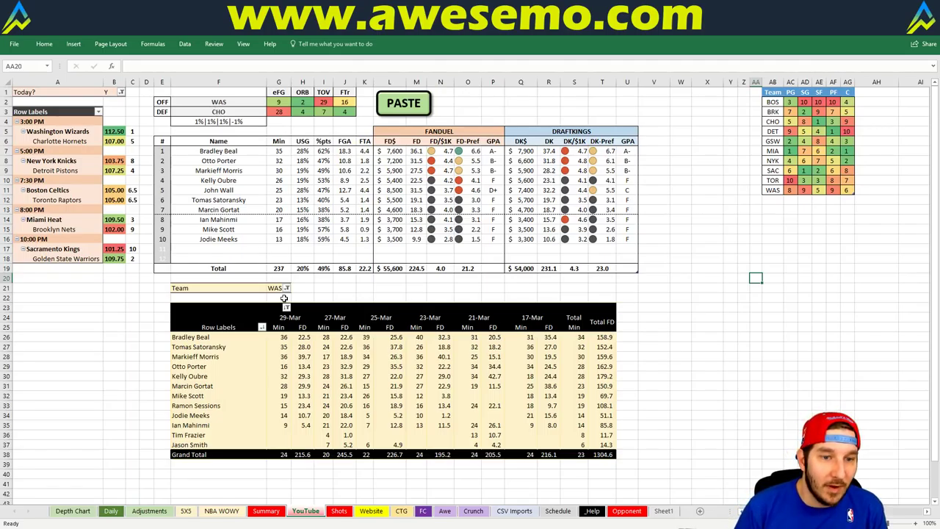
Set the Team filter above the game-log pivot table to CHO to review Charlotte's player projections.
left_click(273, 287)
type("CHO")
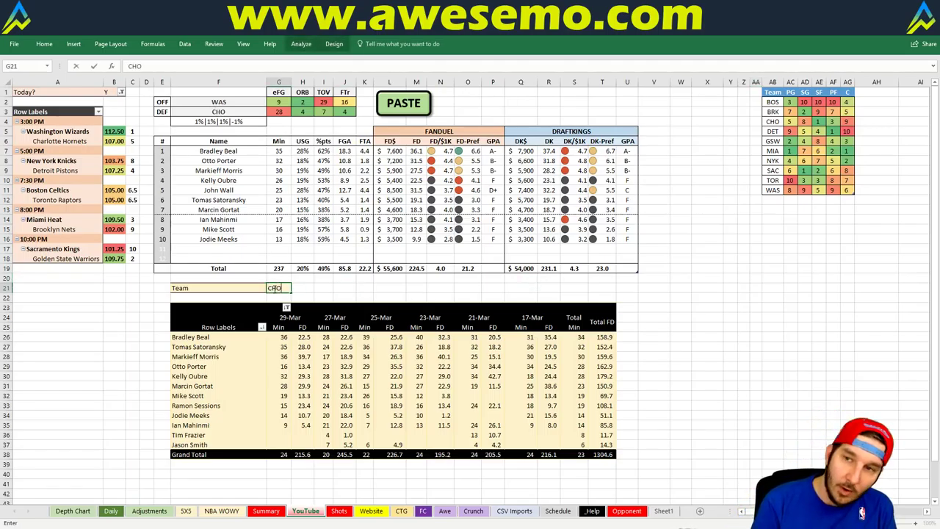
key("Return")
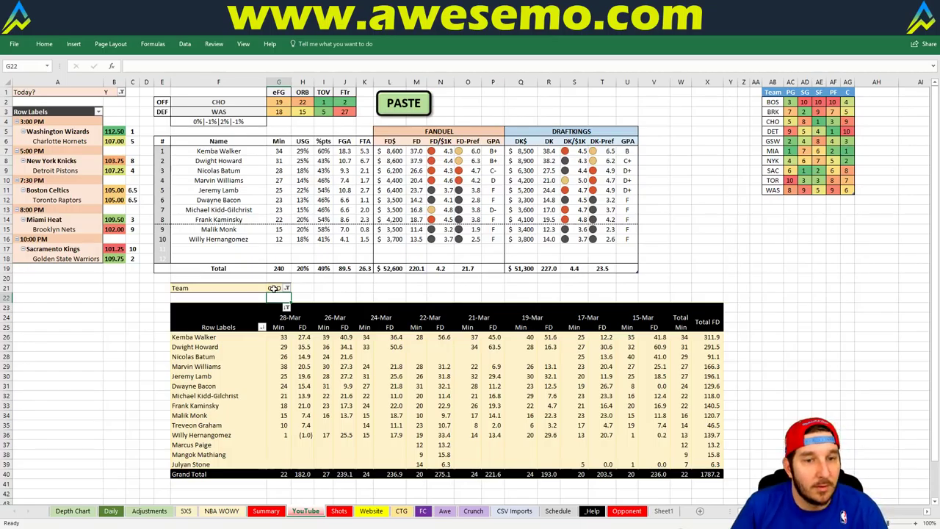
Switch the Team filter to NYK and review its player projections, and do the same for its opponent DET.
left_click(274, 288)
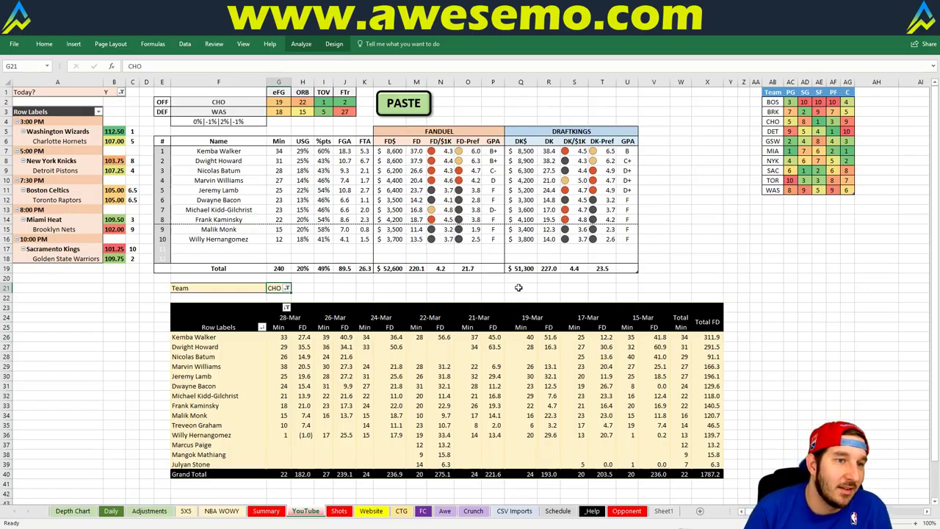
type("NYK")
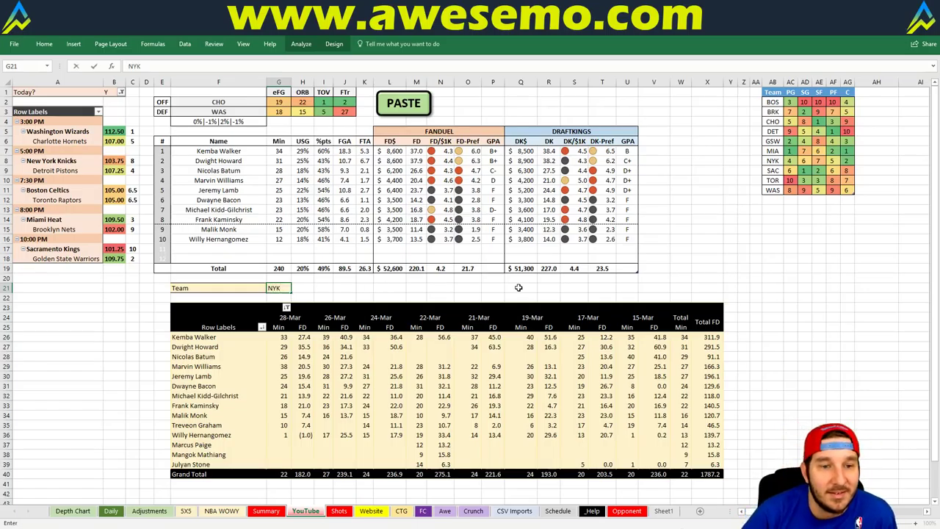
key("Return")
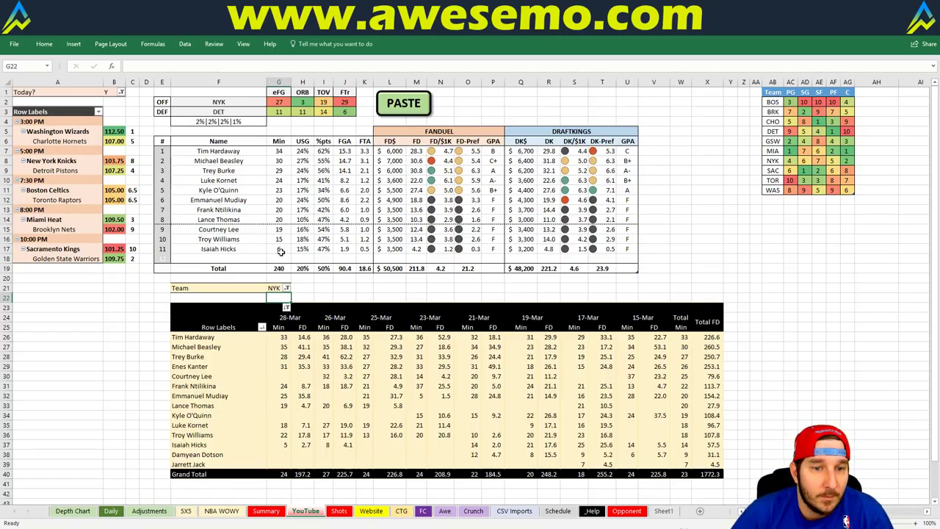
left_click(275, 288)
type("DET")
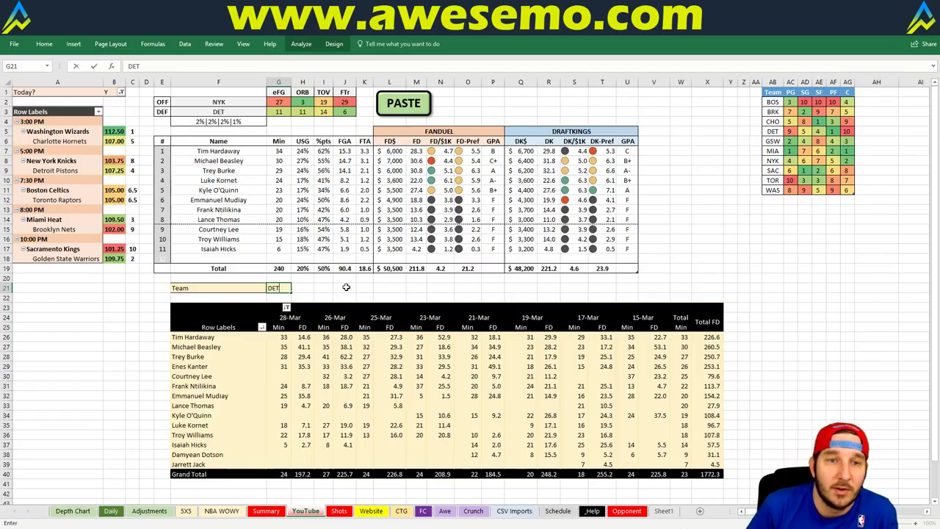
key("Return")
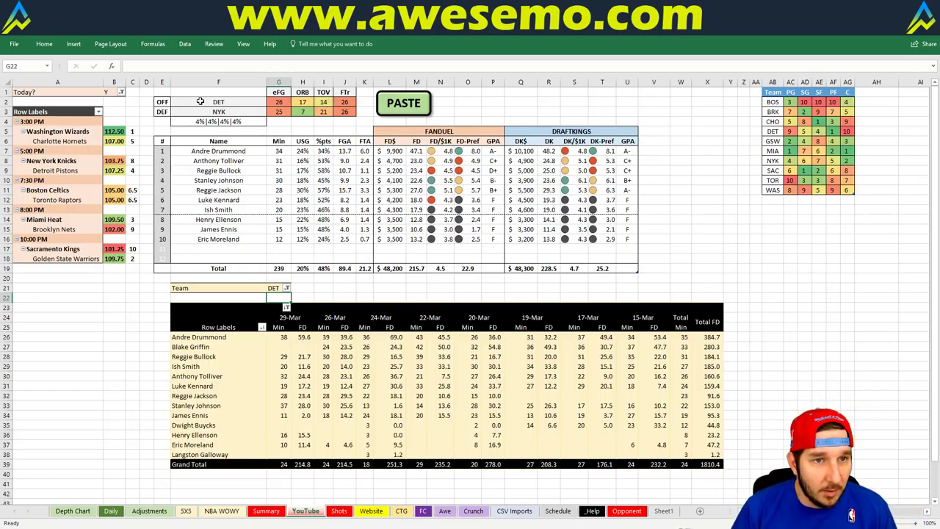
Switch the Team filter to BOS and review its players, and do the same for TOR, checking DeMar DeRozan and Kyle Lowry.
left_click(277, 288)
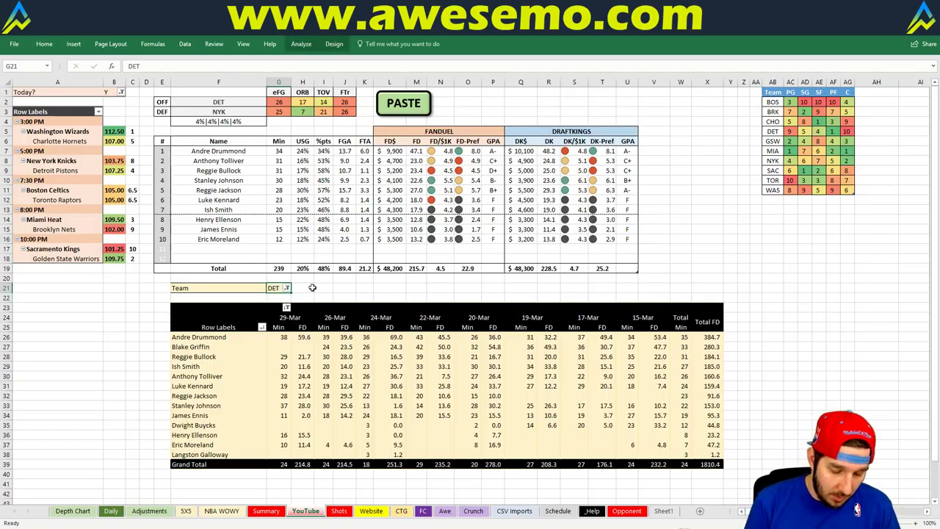
type("BOS")
key("Return")
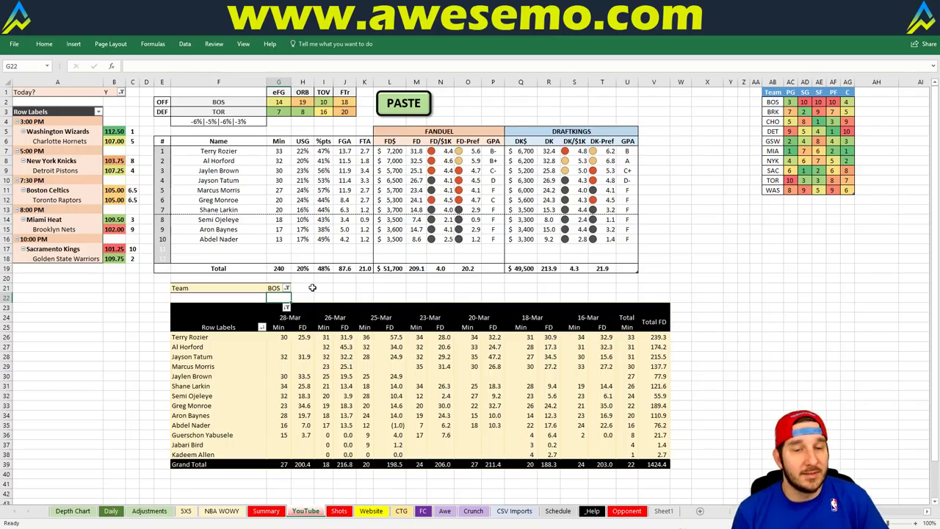
key("Up")
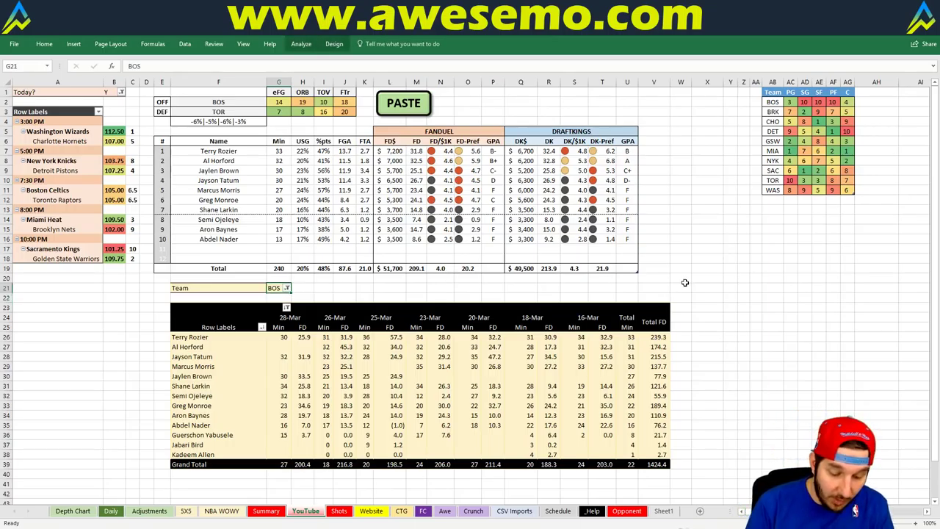
type("TOR")
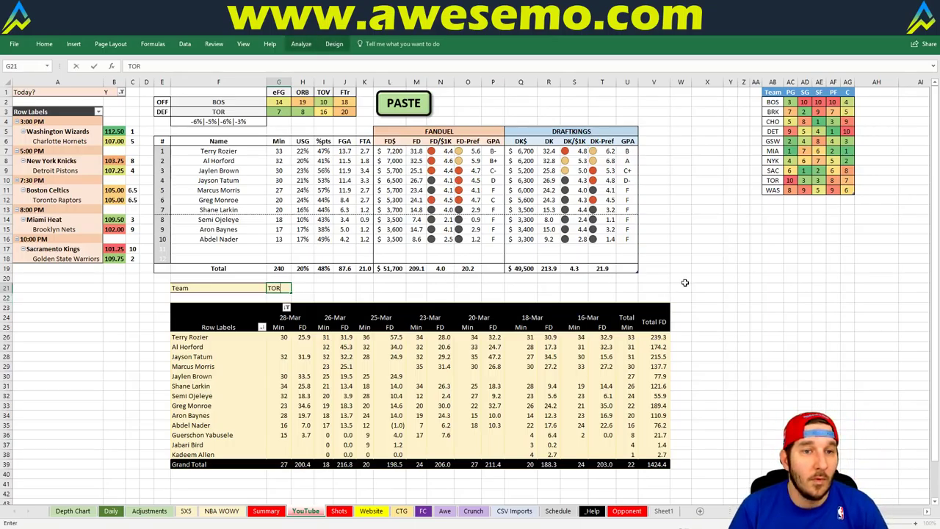
key("Return")
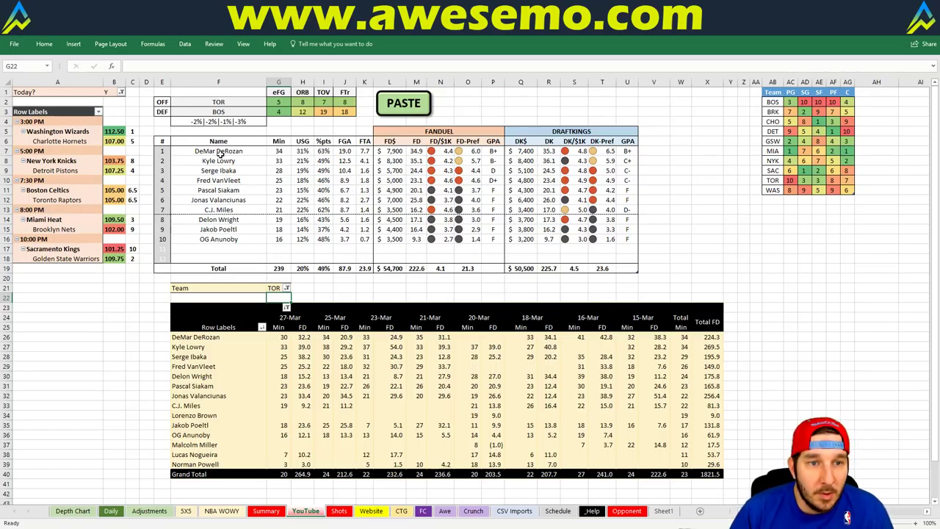
left_click(232, 152)
left_click(232, 161)
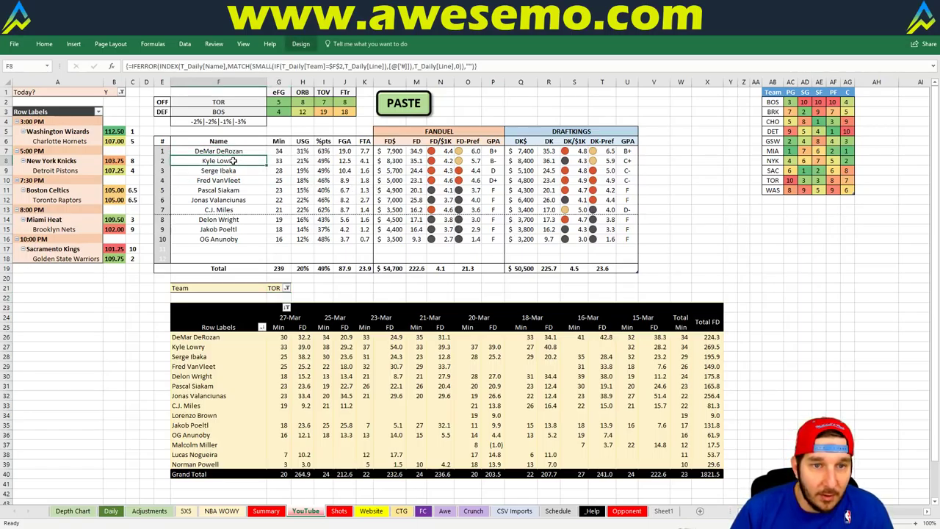
Switch the Team filter to MIA and review its player projections, and do the same for its opponent BRK.
left_click(273, 287)
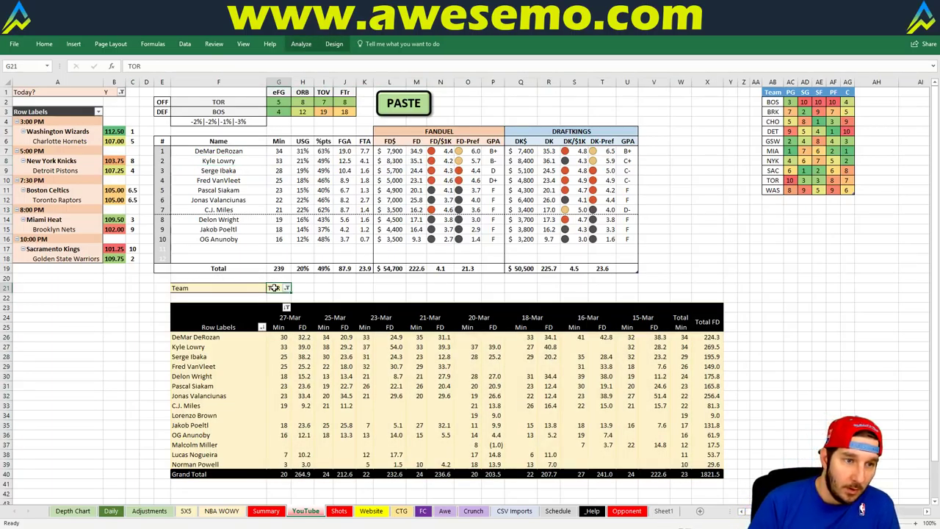
type("MIA")
key("Return")
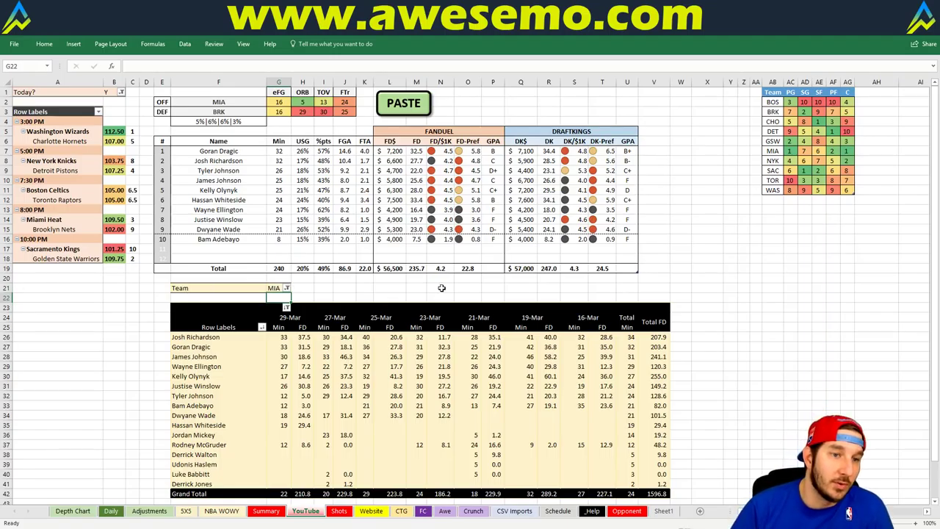
key("Up")
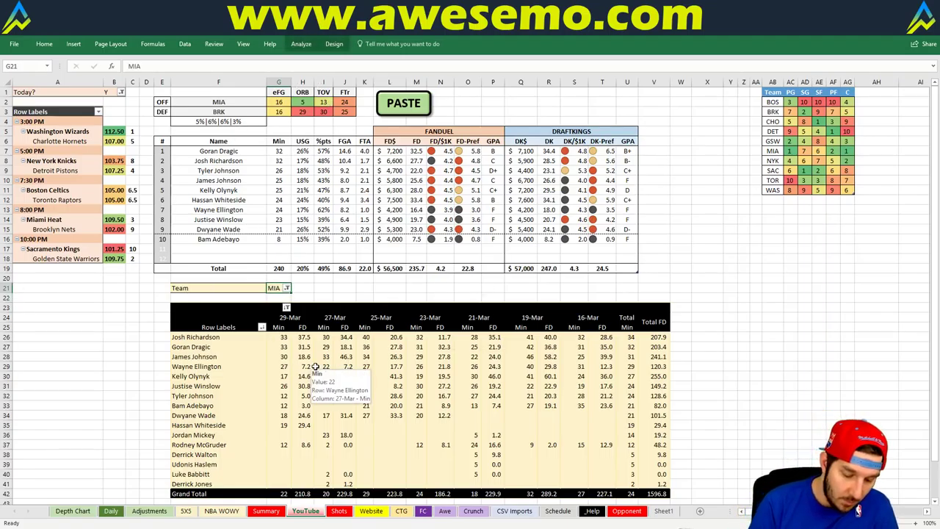
type("BRK")
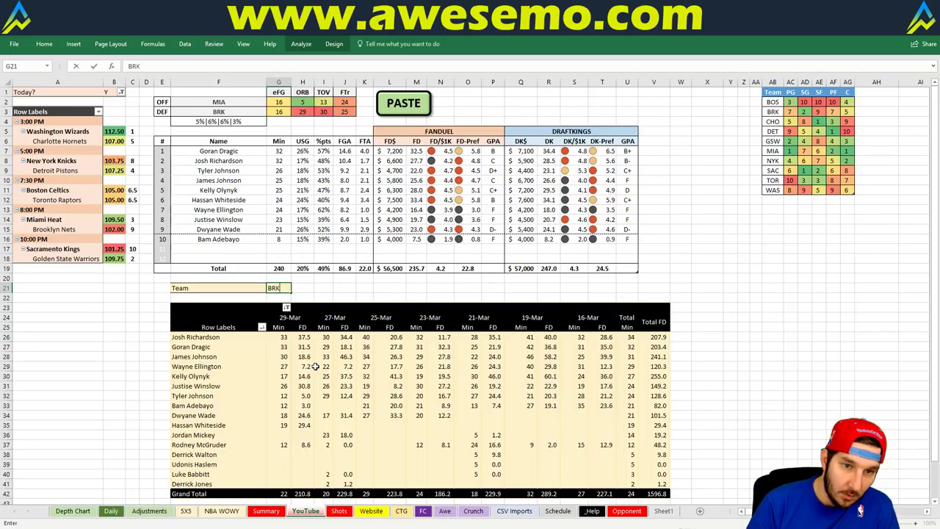
key("Return")
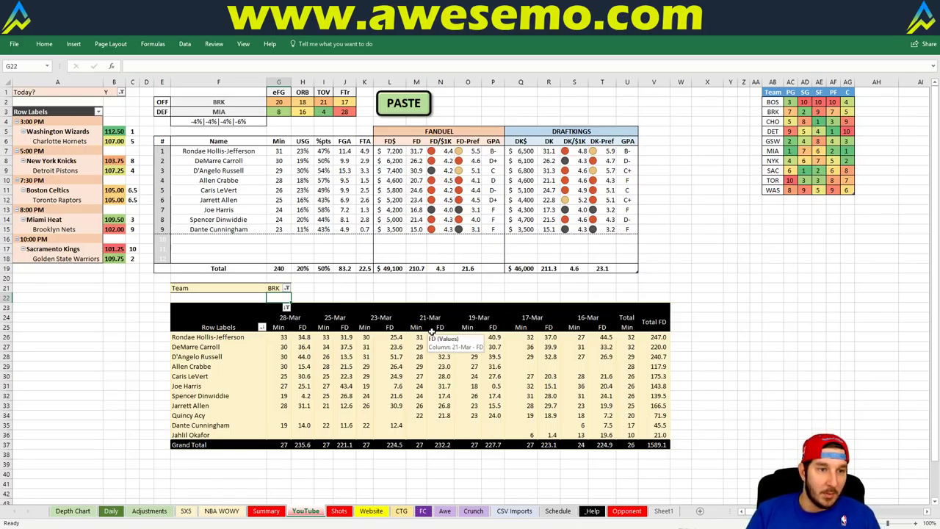
Switch the Team filter to SAC and review its player projections, and do the same for its opponent GSW.
key("Up")
type("SAC")
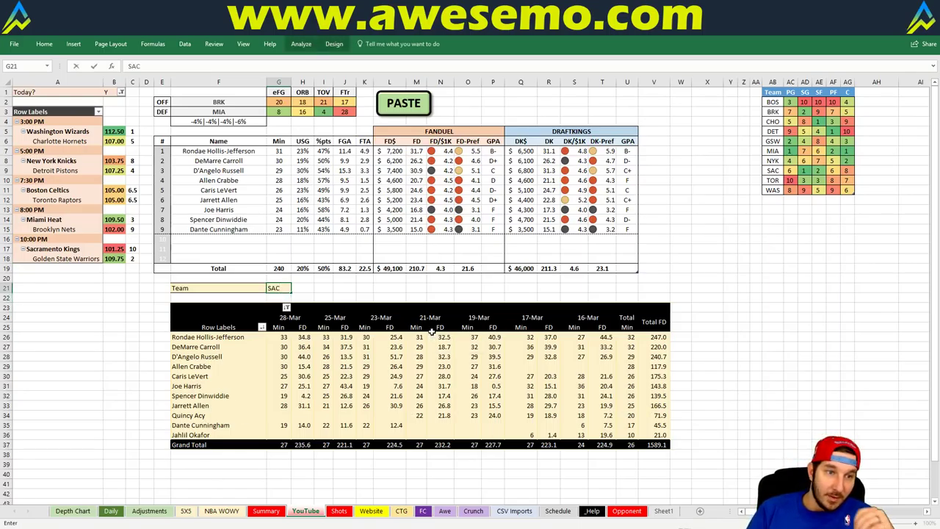
key("Tab")
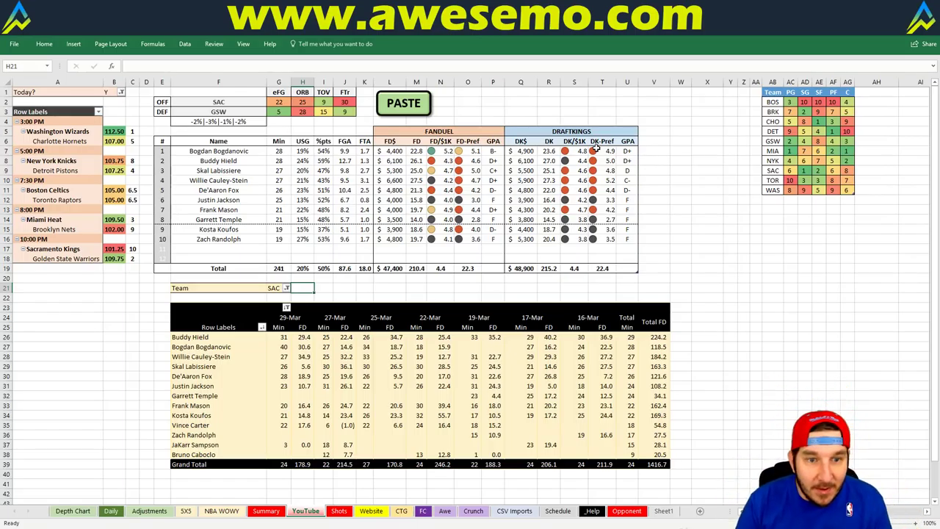
key("Left")
type("GSW")
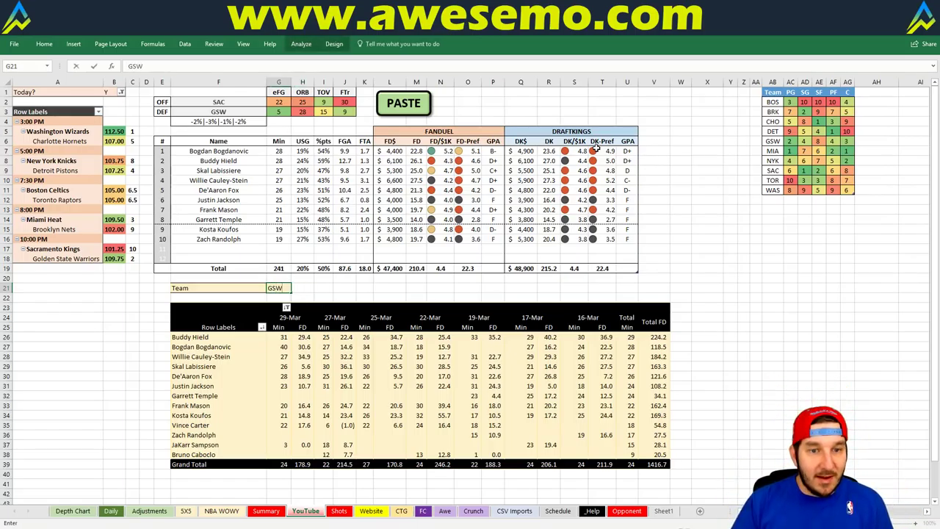
key("Return")
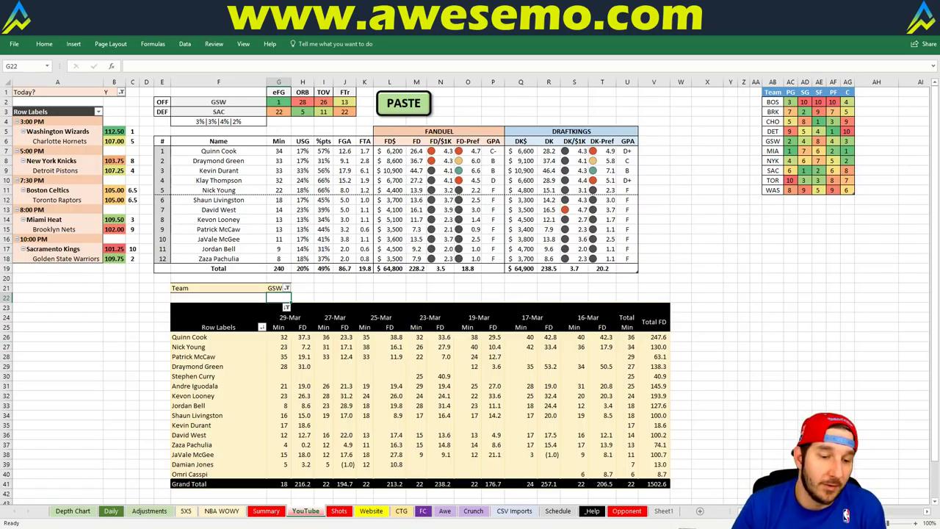
Copy the FanDuel player projections from the Daily sheet with its copy macro and switch to the Chrome browser.
left_click(112, 510)
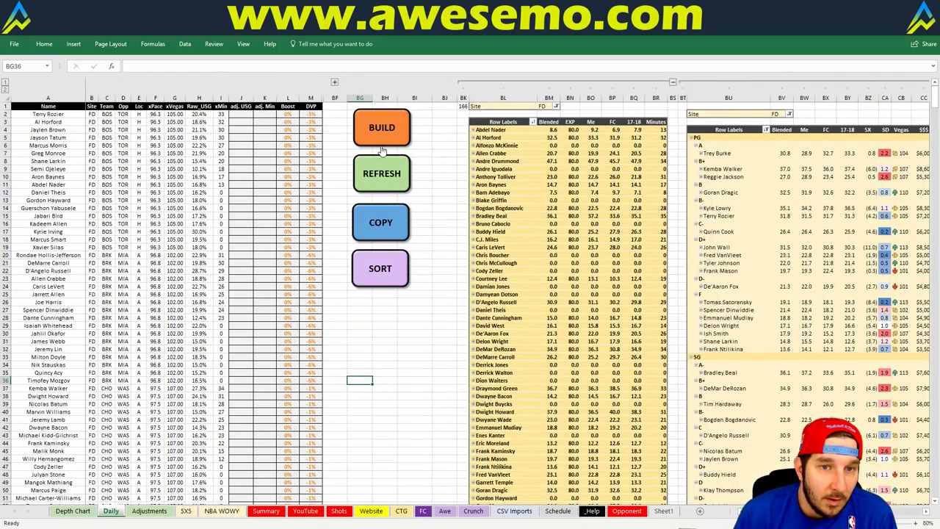
left_click(407, 224)
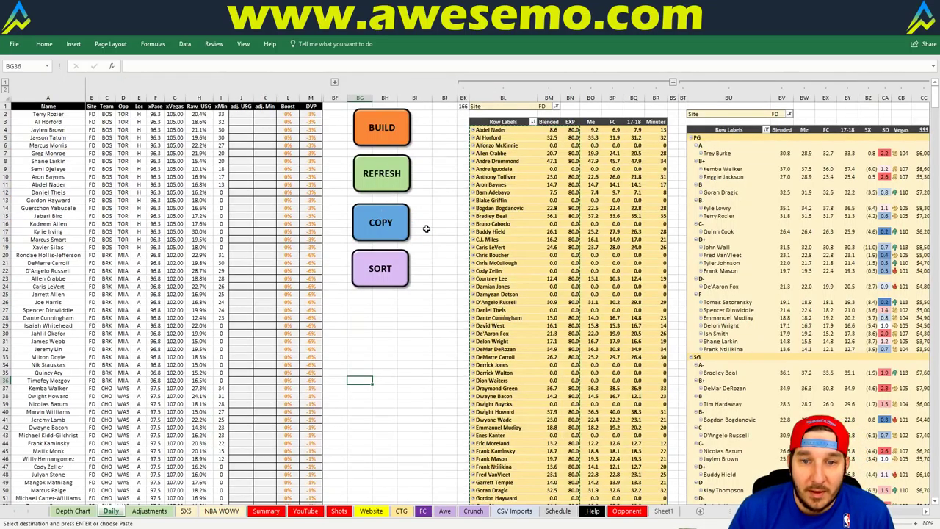
left_click(162, 495)
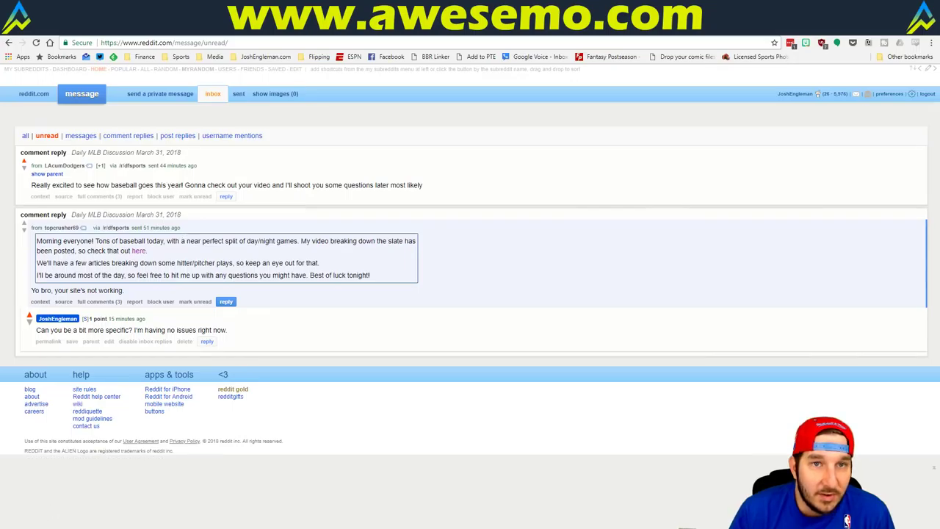
Open fantasycruncher.com in a new tab and go to its NBA FanDuel lineup optimizer.
key("ctrl+t")
type("fa")
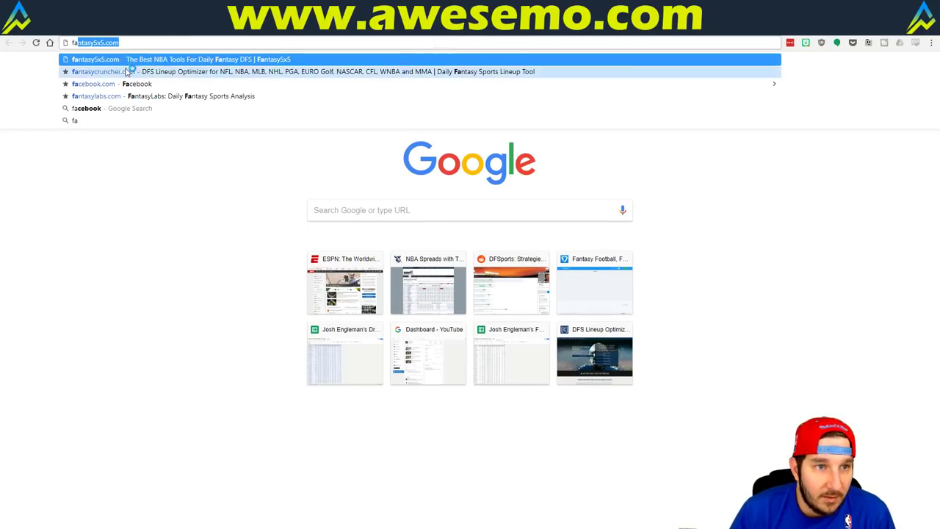
key("Return")
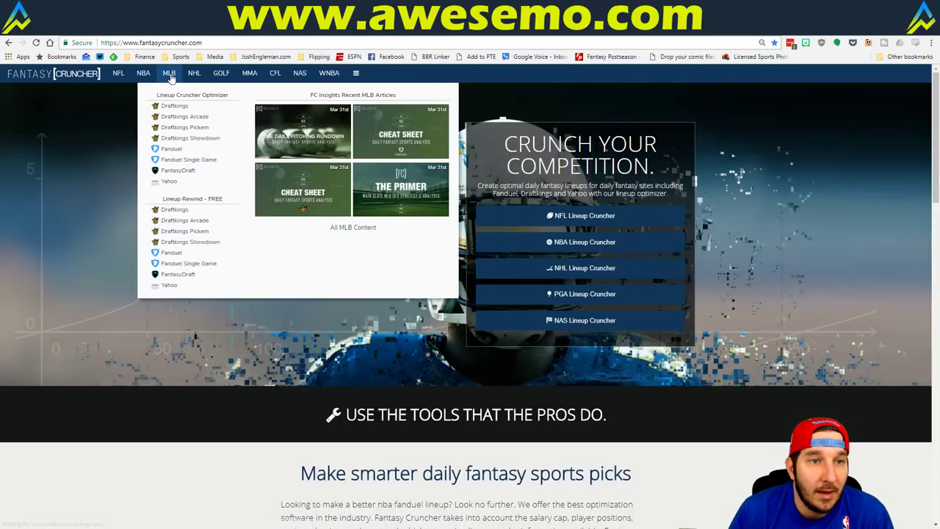
mouse_move(144, 74)
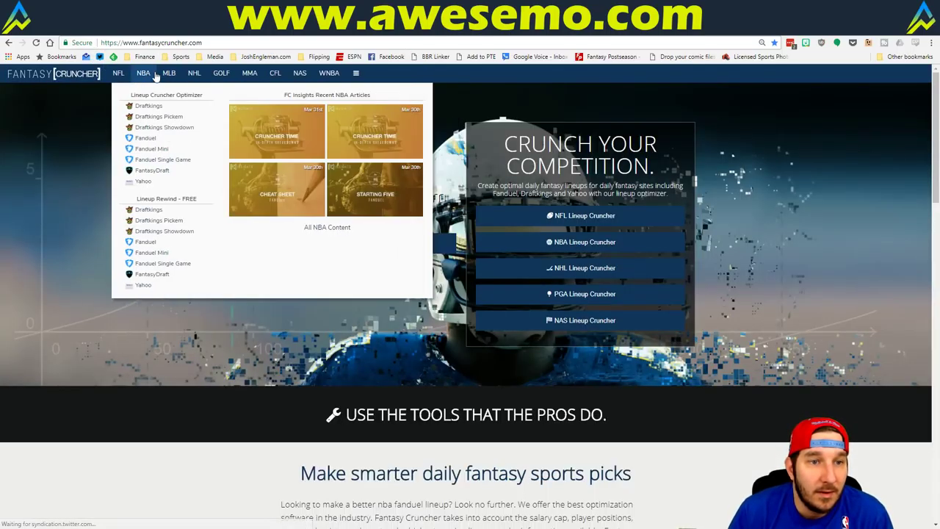
left_click(150, 138)
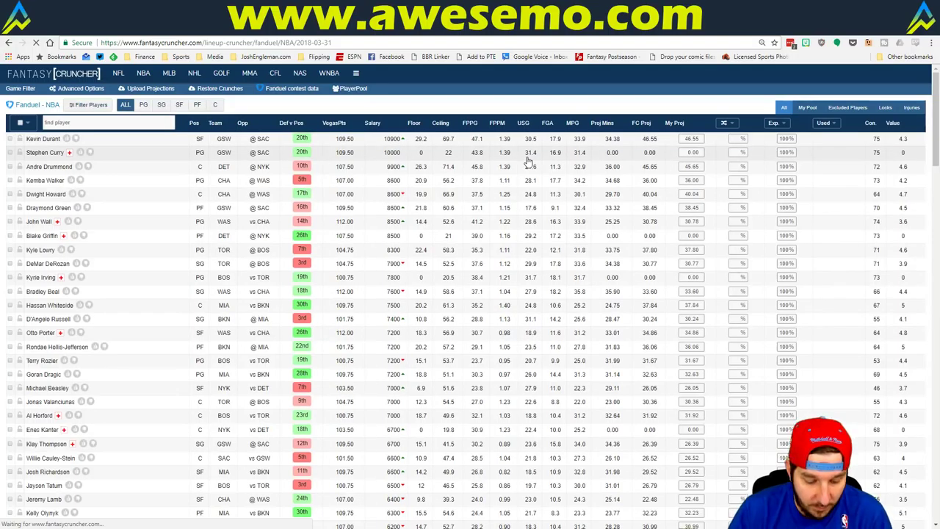
Filter the games in the lineup optimizer to the 03/31 7:30 pm slate.
left_click(20, 89)
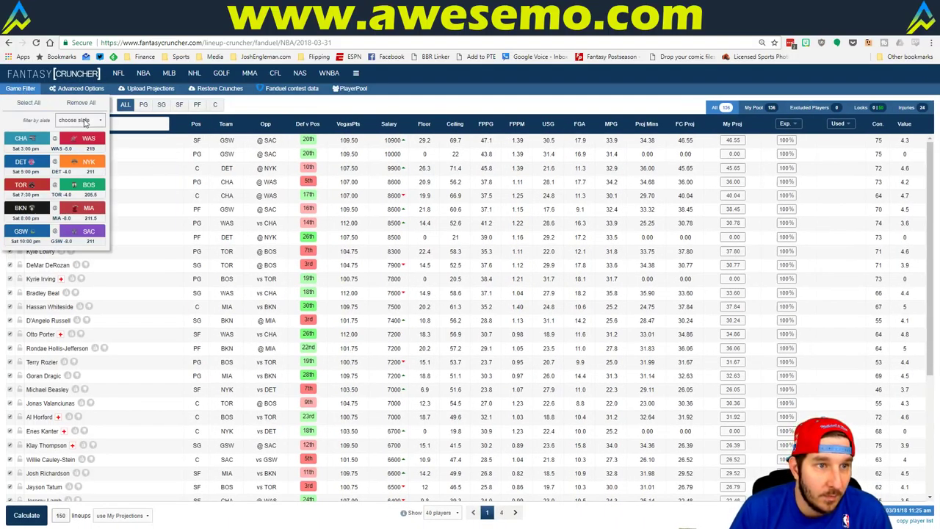
left_click(85, 122)
left_click(77, 152)
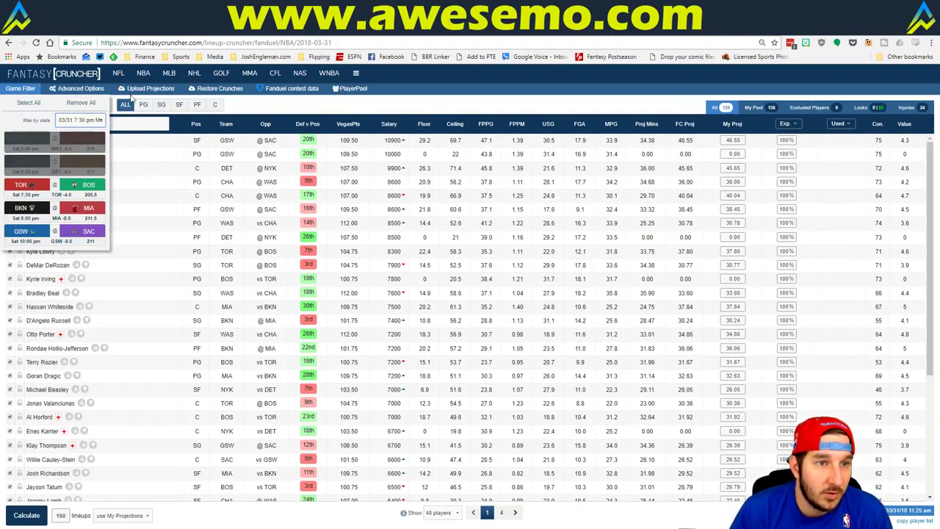
Open the projection upload page and paste the copied FanDuel projections into its table starting at row 1.
left_click(140, 89)
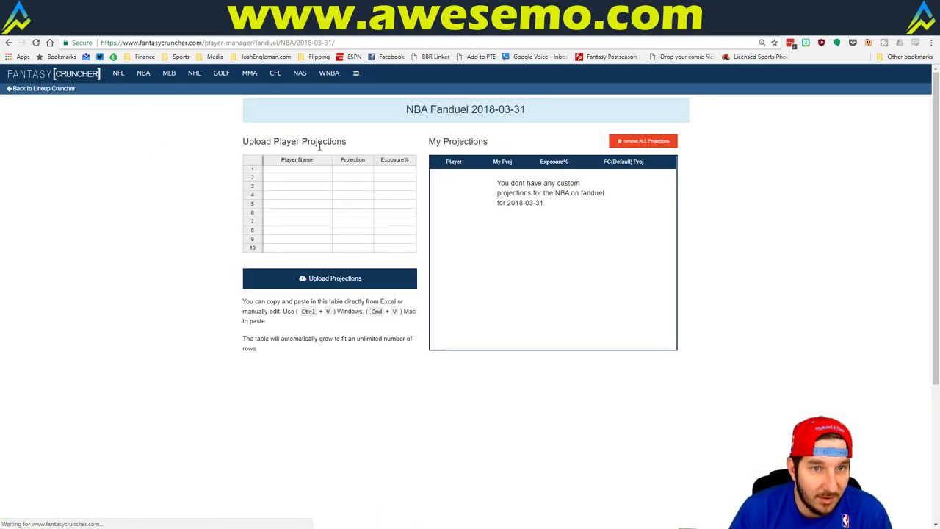
left_click(298, 171)
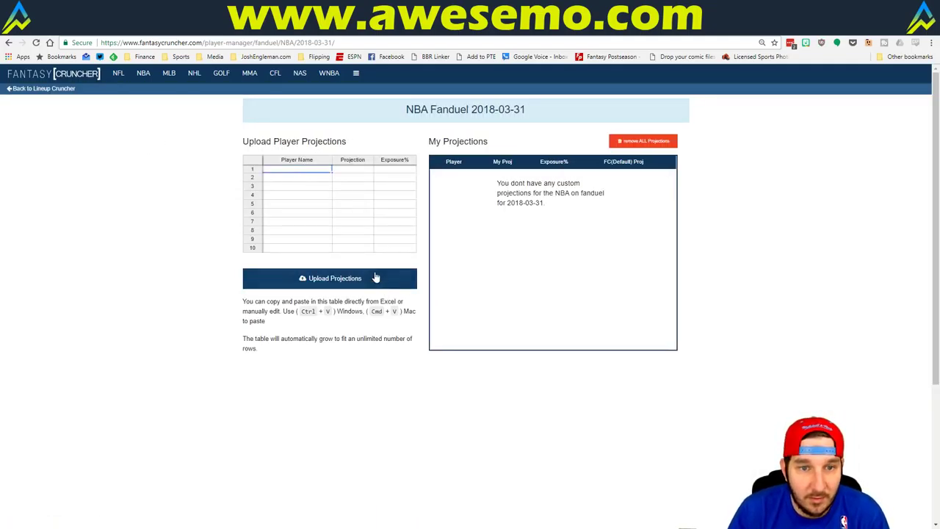
key("alt+Tab")
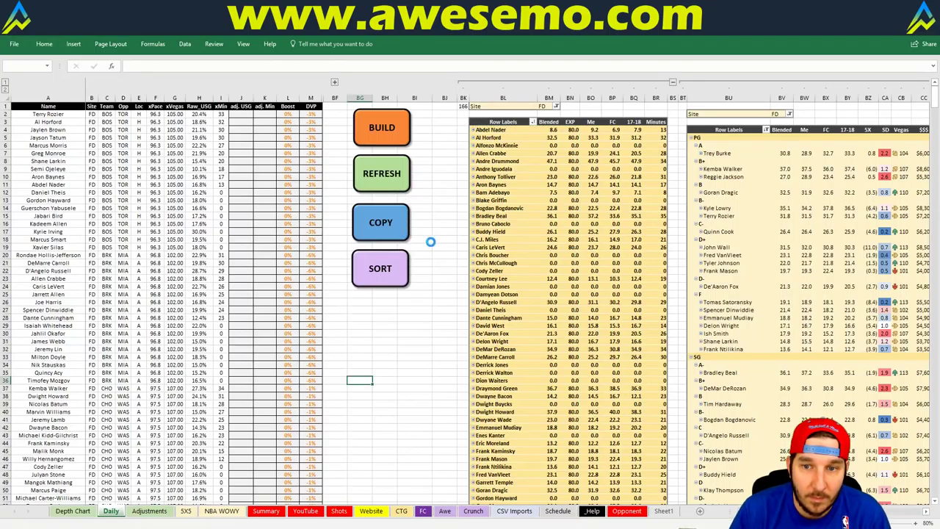
key("alt+Tab")
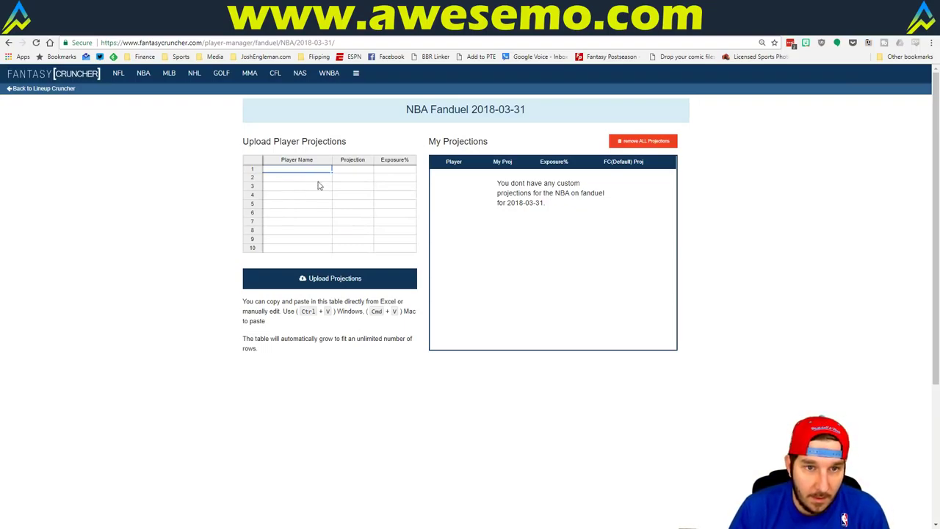
left_click(309, 192)
left_click(302, 168)
key("ctrl+v")
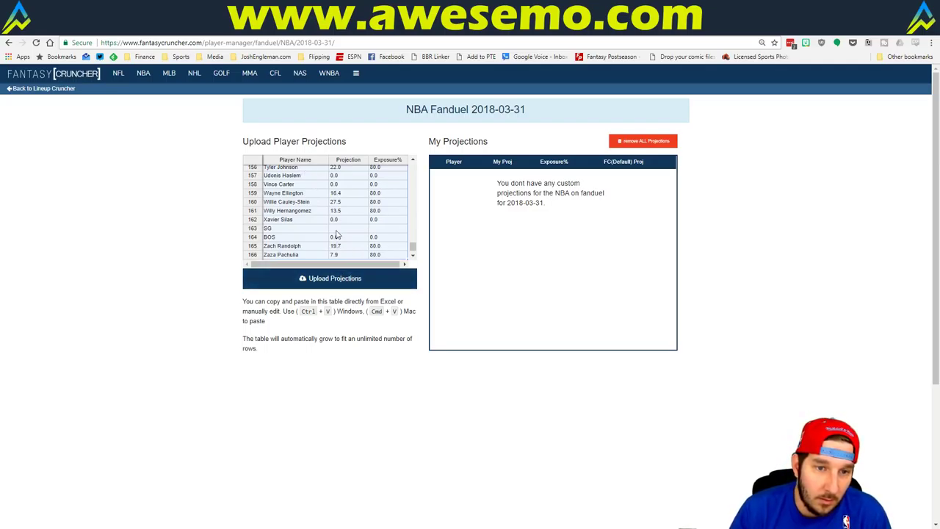
Switch to Excel, collapse the Name field of the projections pivot table on the Daily sheet and recopy the FanDuel projections.
key("alt+Tab")
right_click(506, 203)
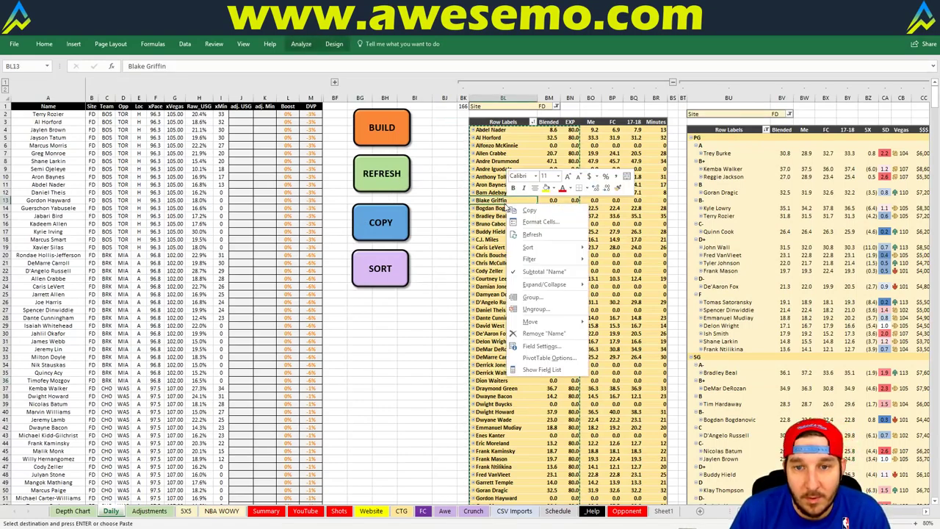
mouse_move(553, 286)
left_click(616, 322)
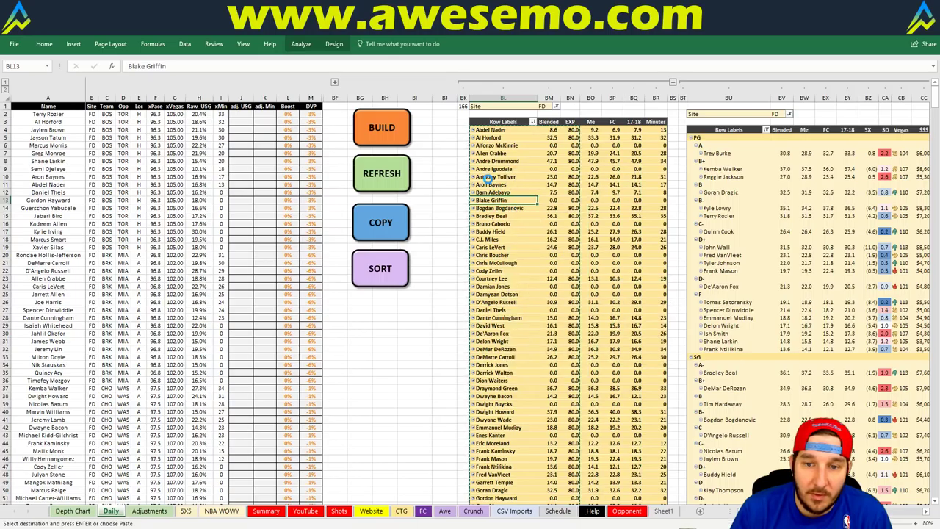
left_click(441, 217)
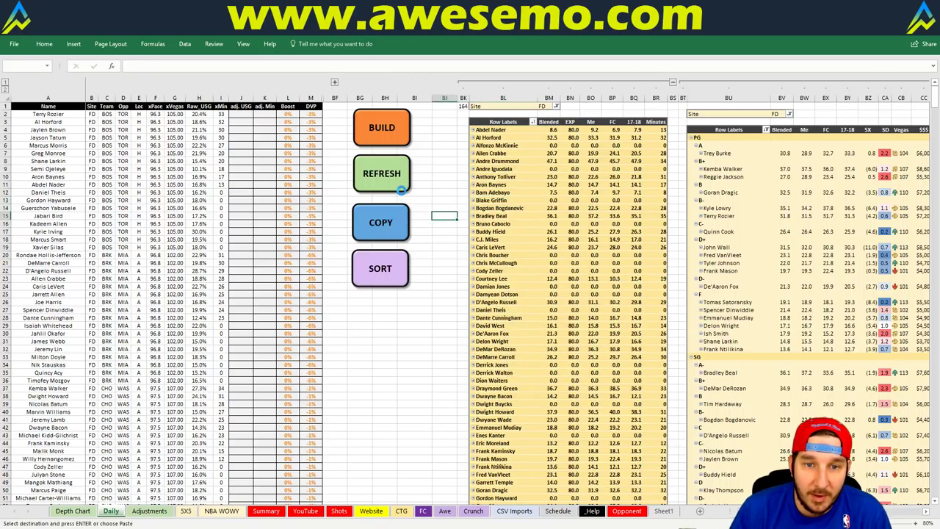
Switch back to Chrome, paste the recopied projections into the upload table from row 1 and upload them.
key("alt+Tab")
left_click(297, 170)
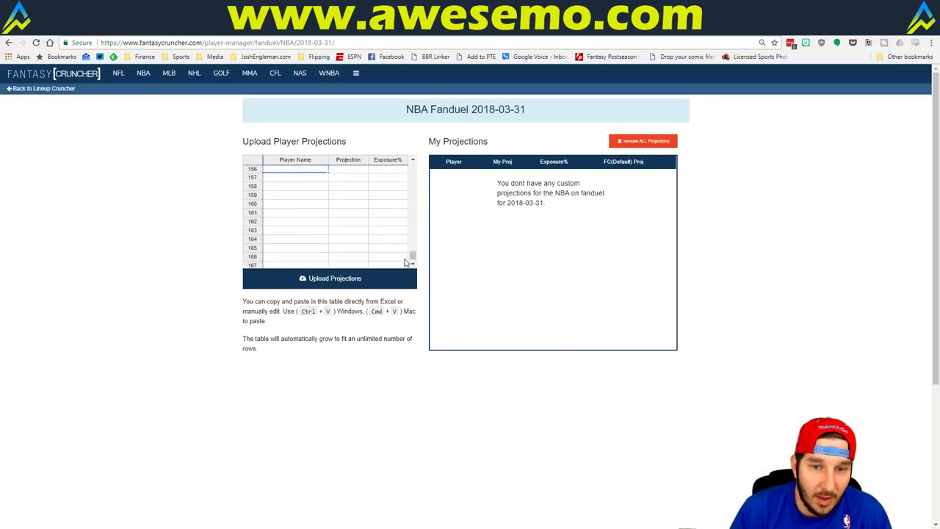
left_click_drag(412, 257, 416, 166)
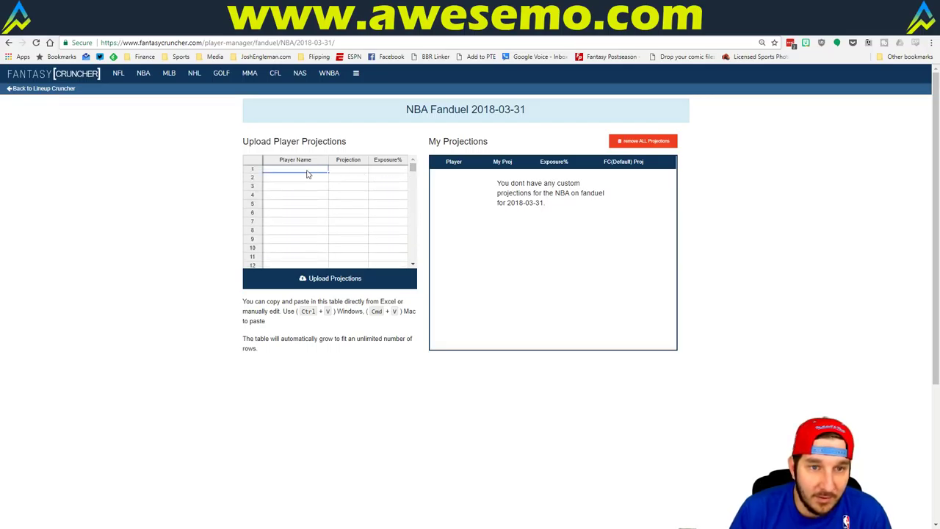
key("ctrl+v")
left_click(382, 283)
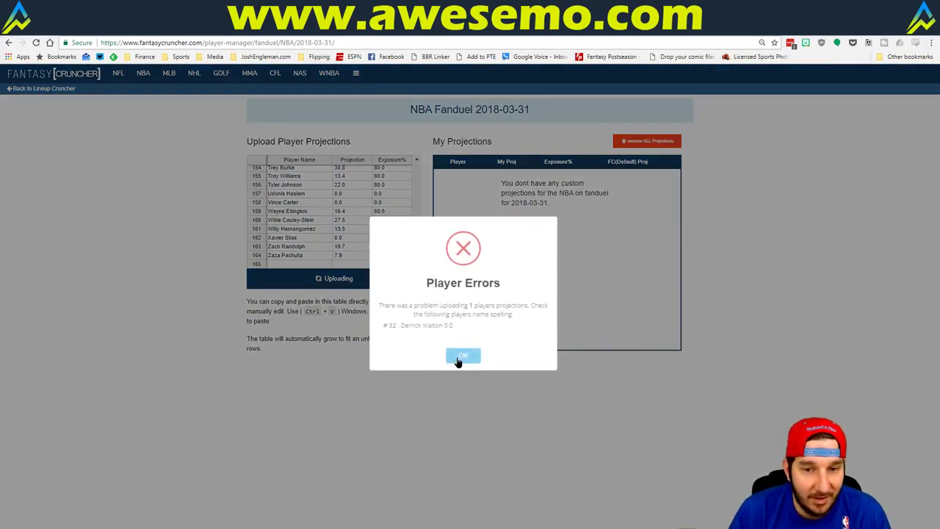
left_click(463, 356)
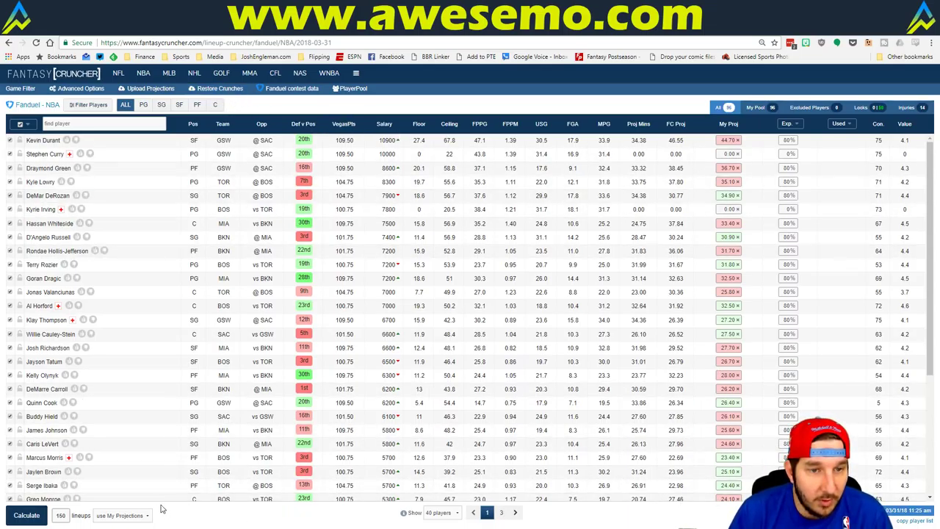
Apply 10% randomness to all players and calculate 100 FanDuel lineups using My Projections.
left_click(77, 89)
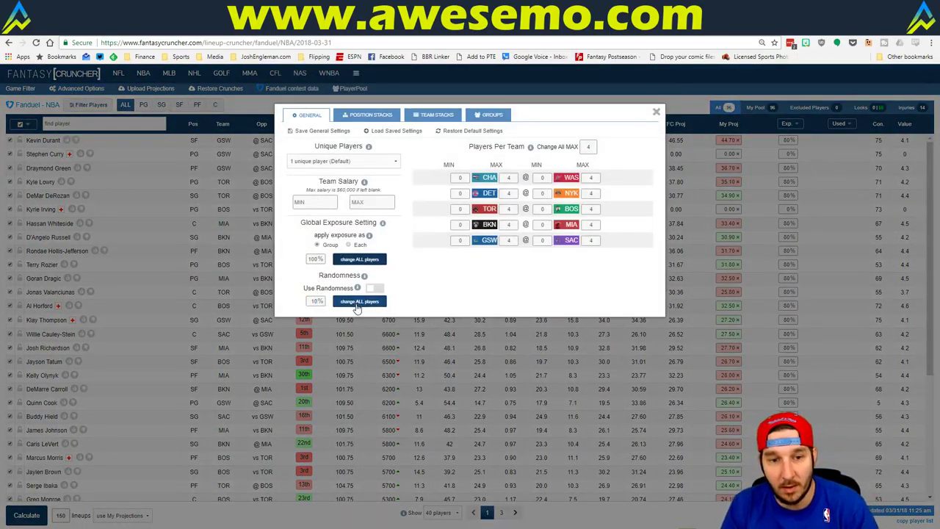
left_click(358, 304)
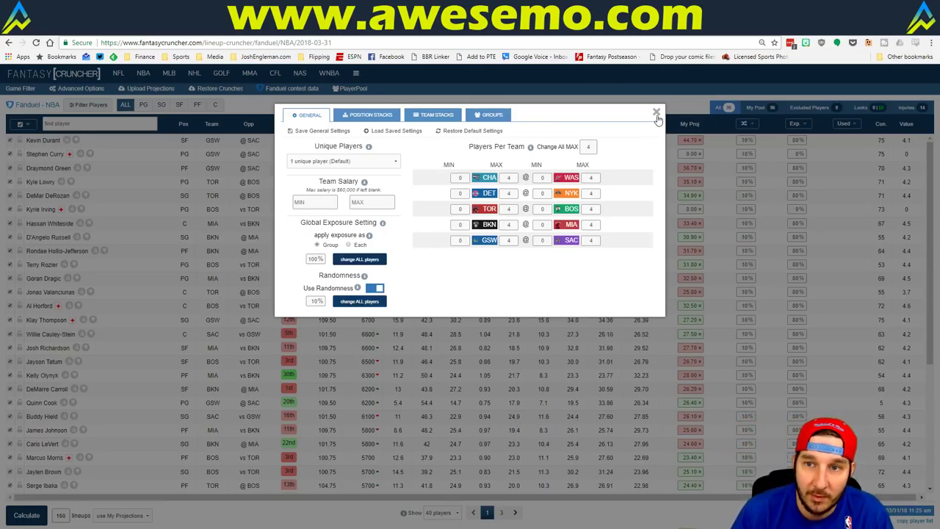
left_click(657, 115)
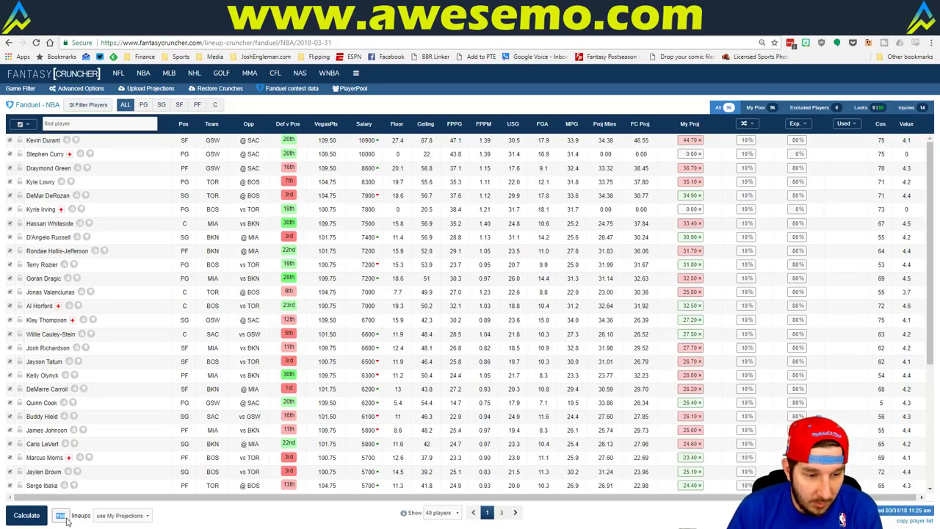
type("00")
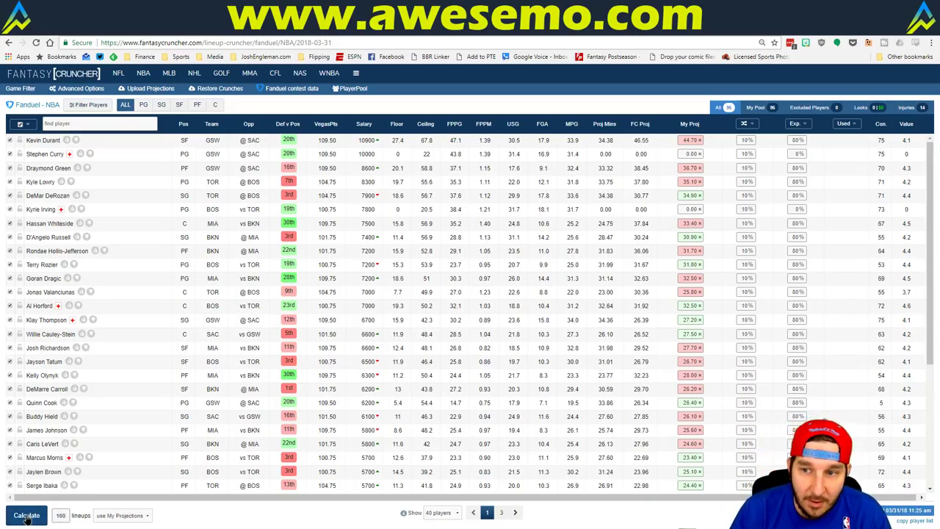
left_click(27, 516)
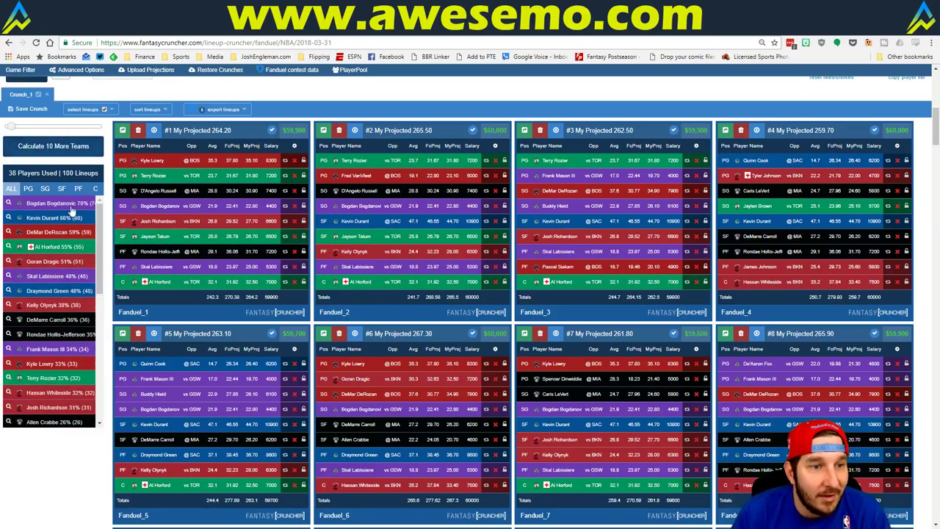
Filter the calculated lineups to those containing Bogdan Bogdanovic, DeMar DeRozan, Al Horford and Goran Dragic.
left_click(10, 203)
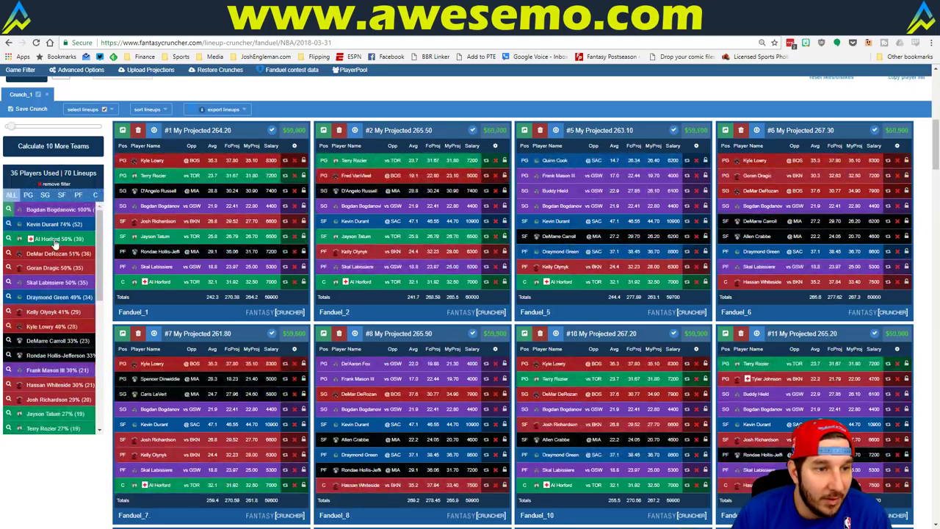
left_click(8, 252)
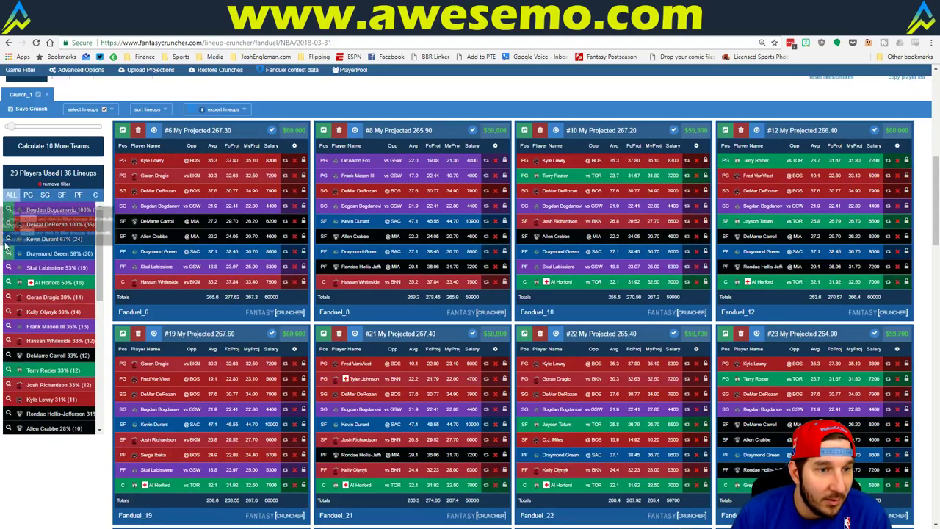
left_click(9, 282)
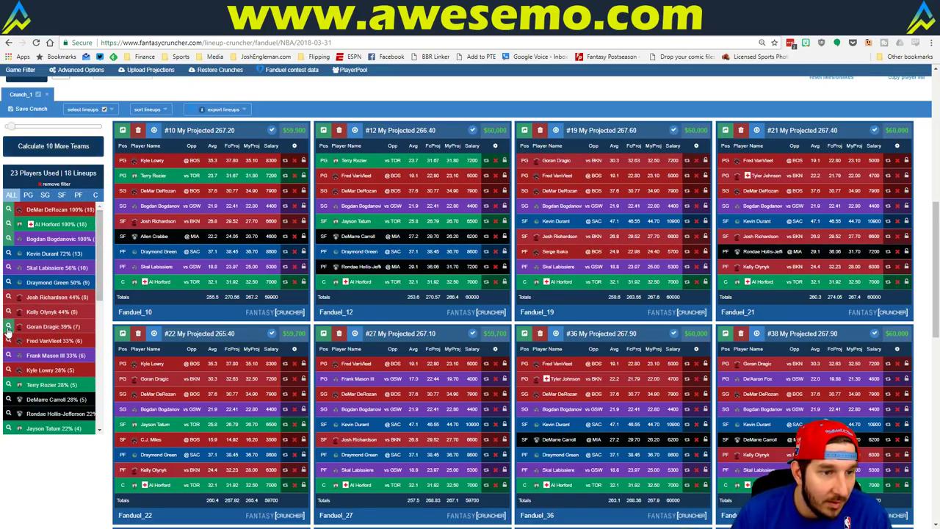
left_click(8, 328)
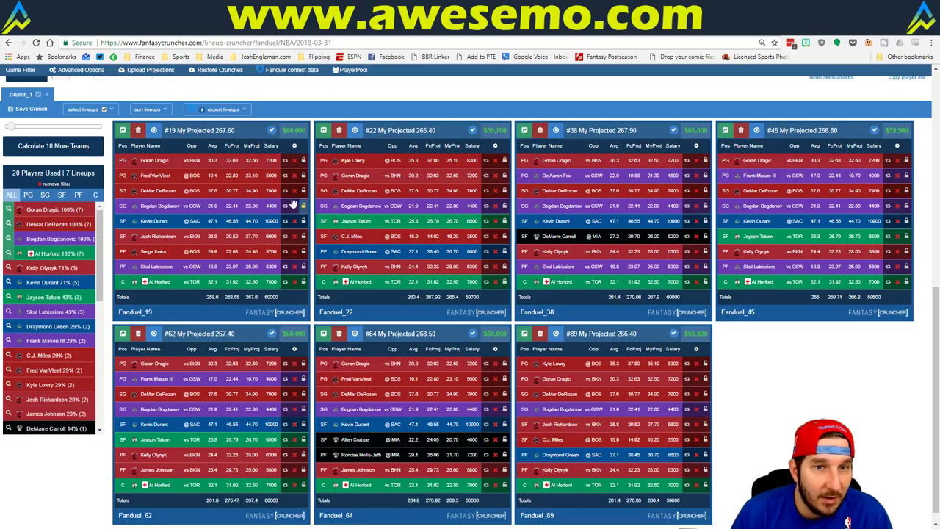
Sort the filtered lineups by My Projected in descending order and compare their players.
left_click(149, 109)
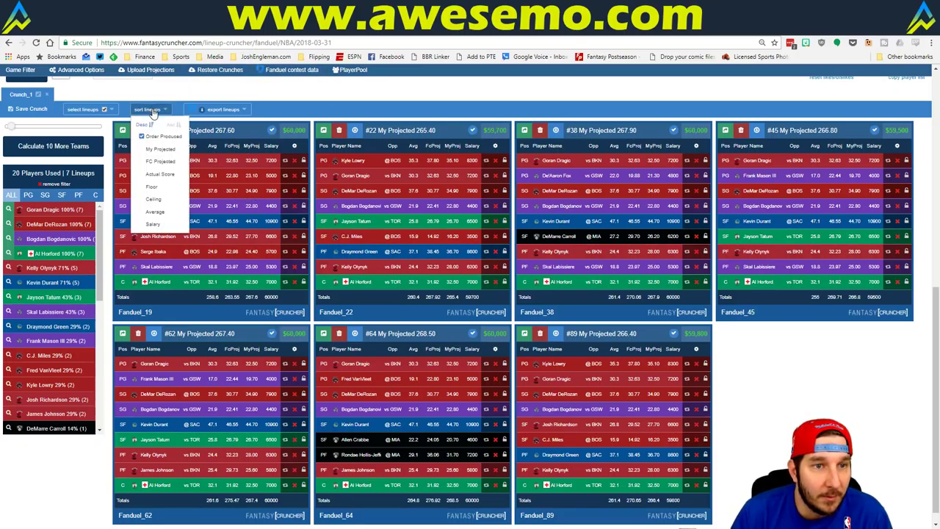
left_click(159, 153)
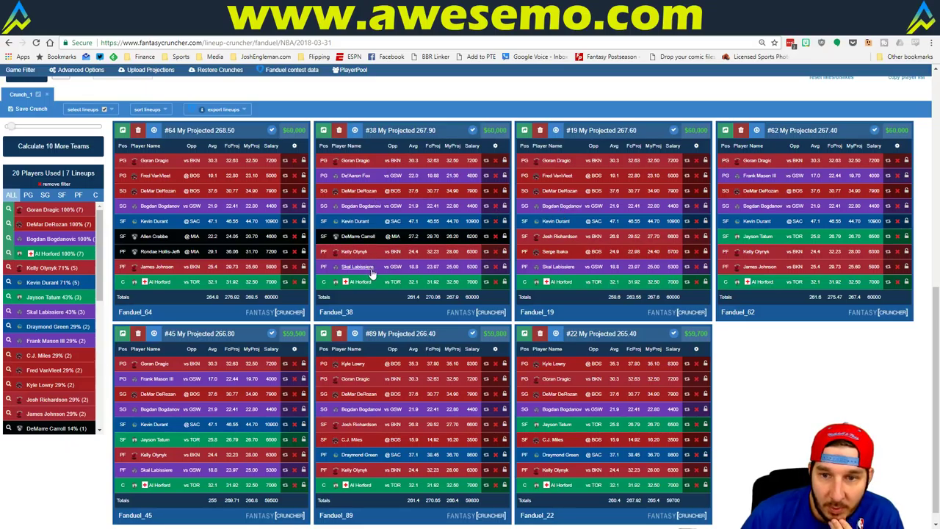
right_click(626, 178)
left_click(866, 362)
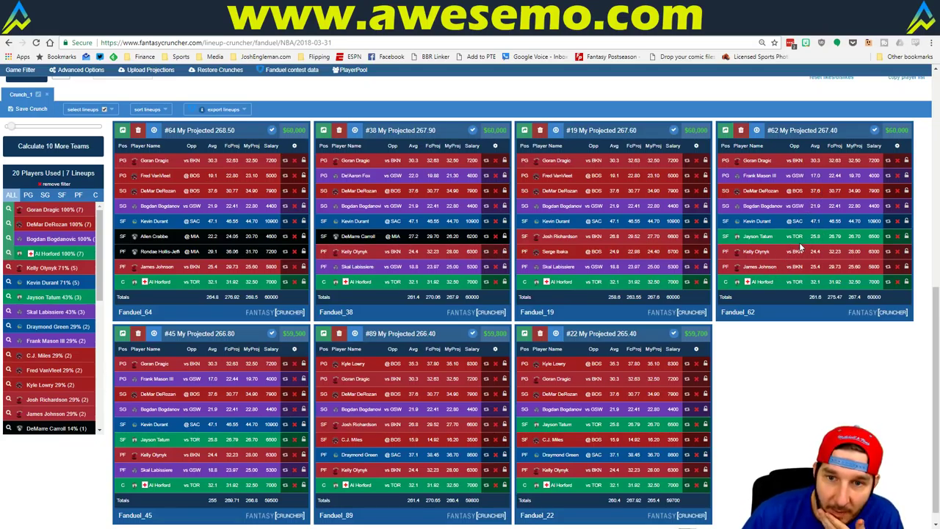
left_click_drag(806, 369, 778, 344)
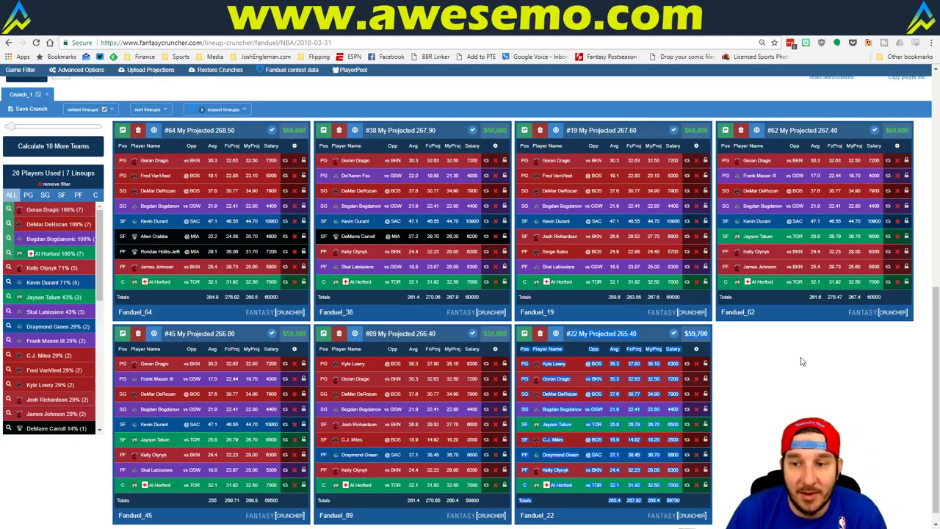
left_click(779, 345)
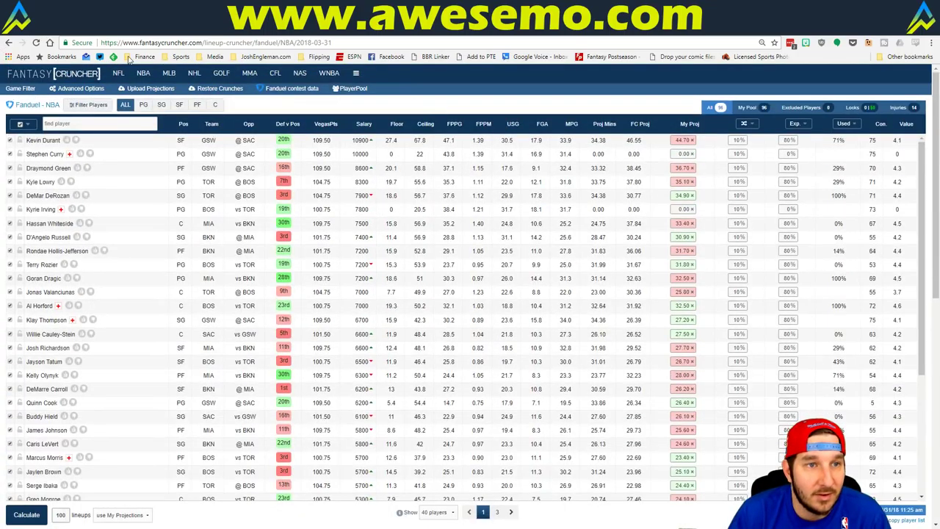
Open the NBA DraftKings lineup optimizer, and recopy the player projections from the Daily sheet in Excel with its copy macro.
mouse_move(144, 72)
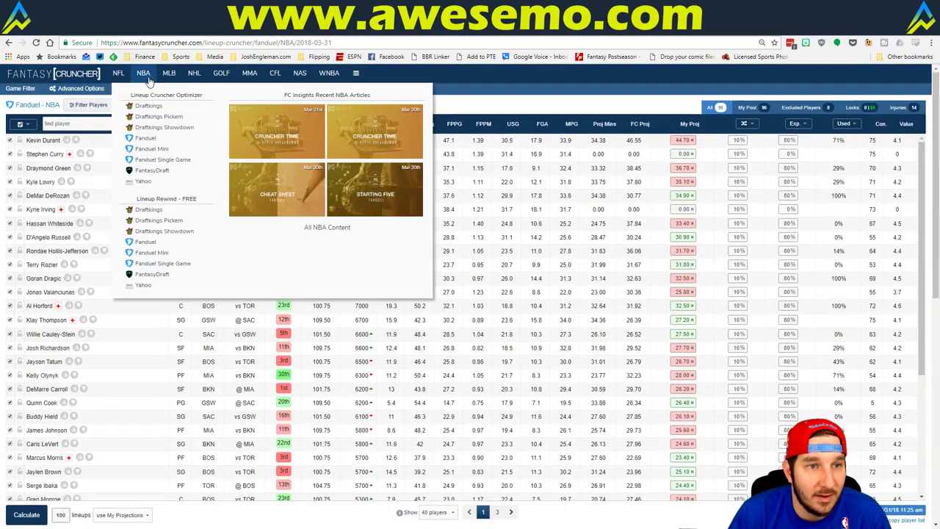
left_click(149, 106)
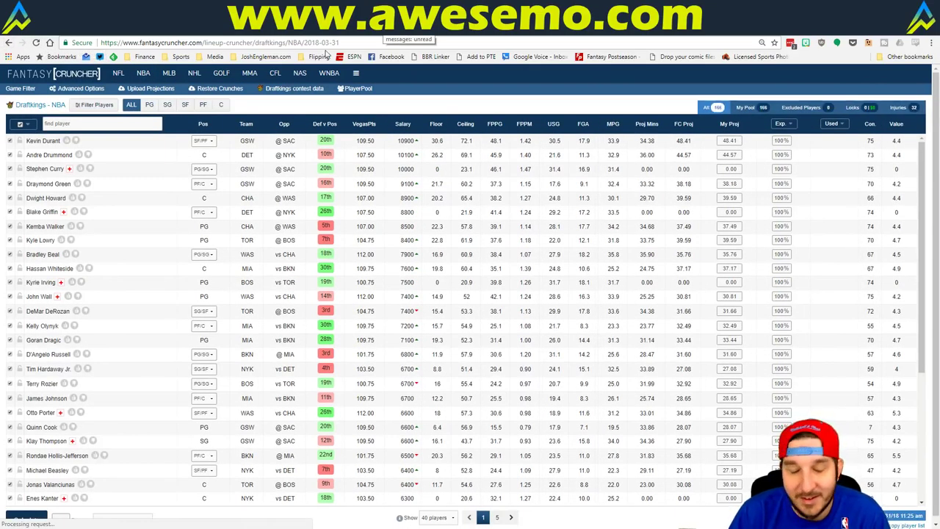
key("alt+Tab")
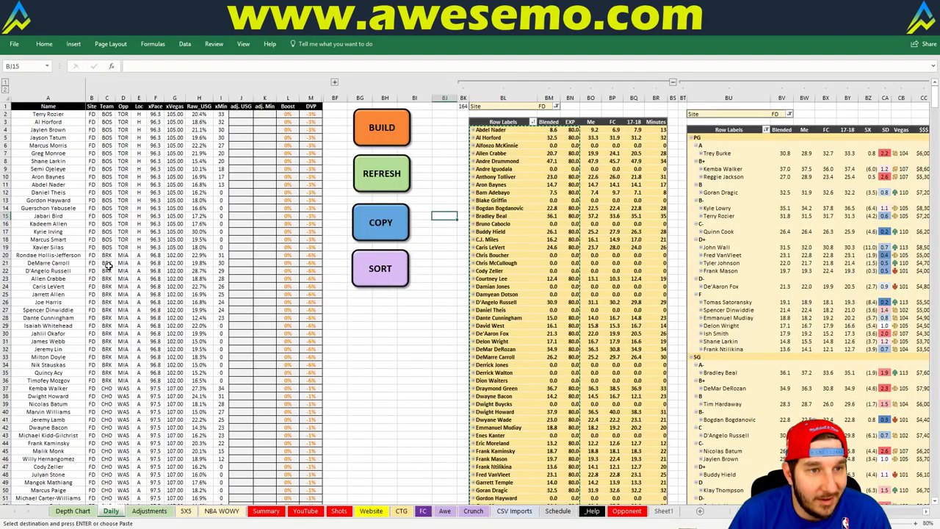
left_click(218, 313)
left_click(371, 389)
key("Escape")
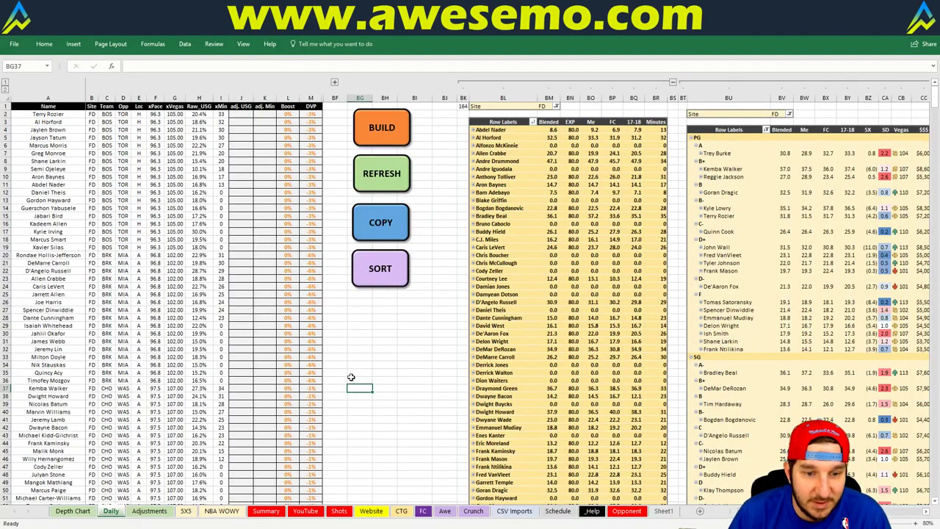
left_click(352, 379)
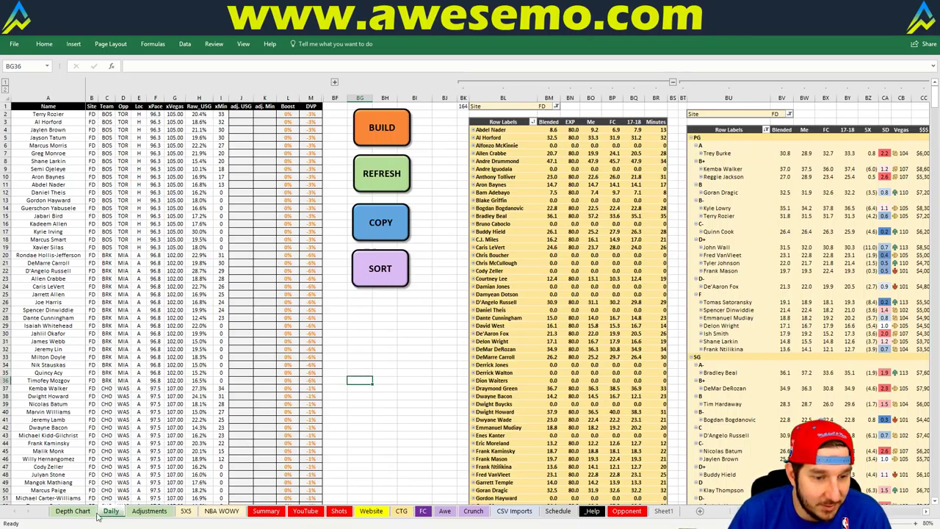
left_click(408, 232)
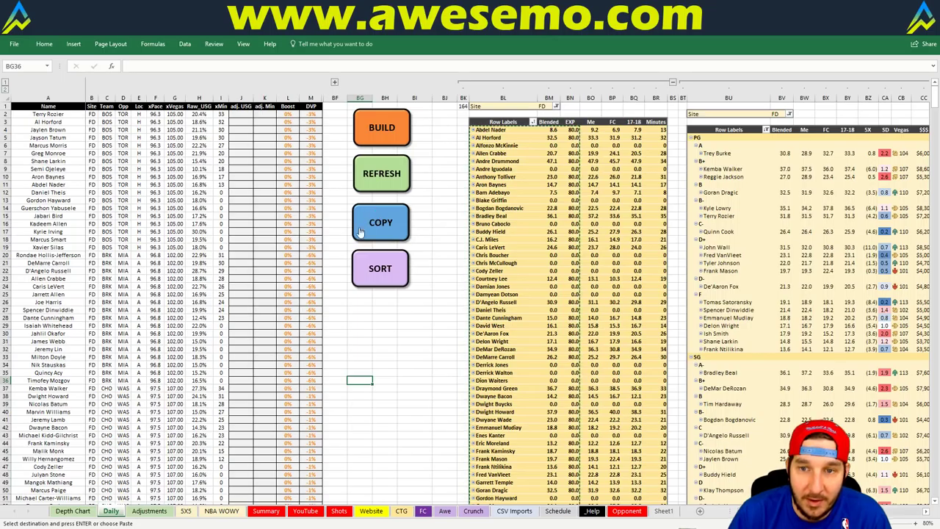
Switch back to Chrome and filter the DraftKings games to the slate with TOR-BOS, BKN-MIA and GSW-SAC.
left_click(51, 484)
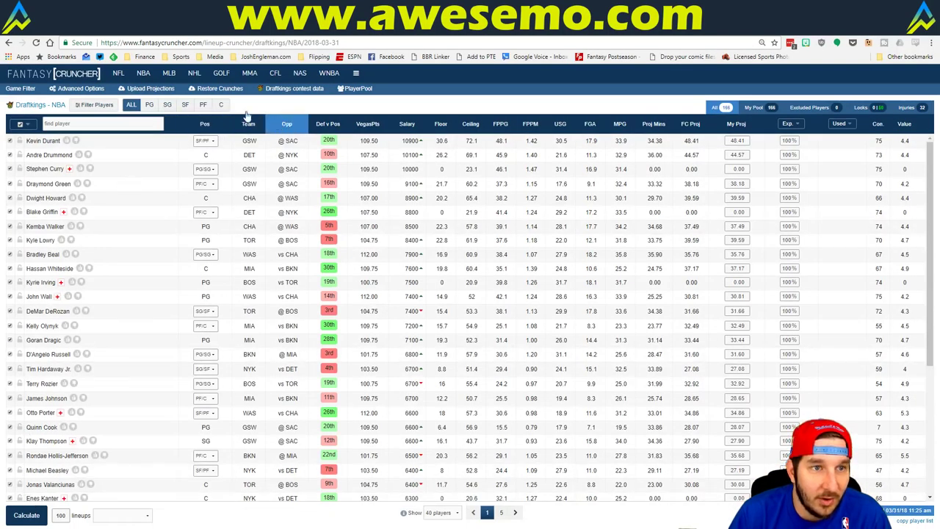
mouse_move(135, 94)
left_click(21, 88)
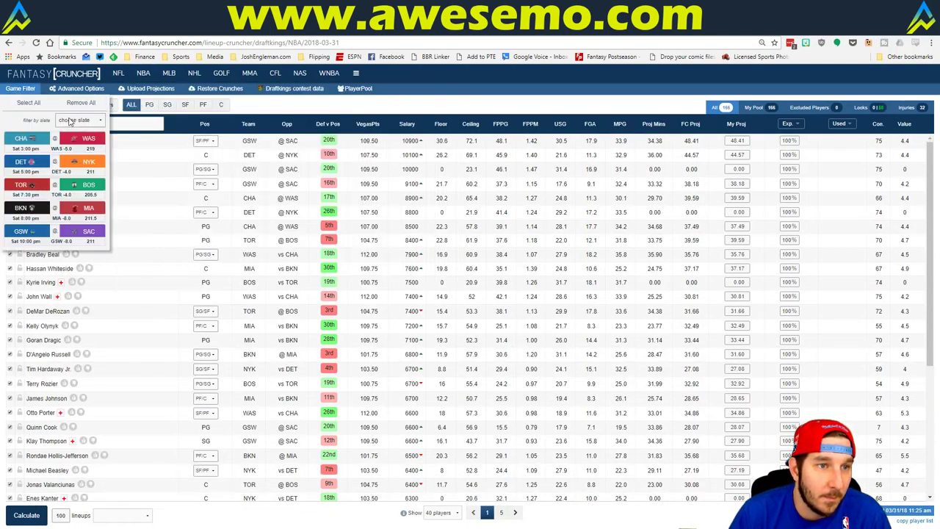
left_click(79, 120)
left_click(102, 147)
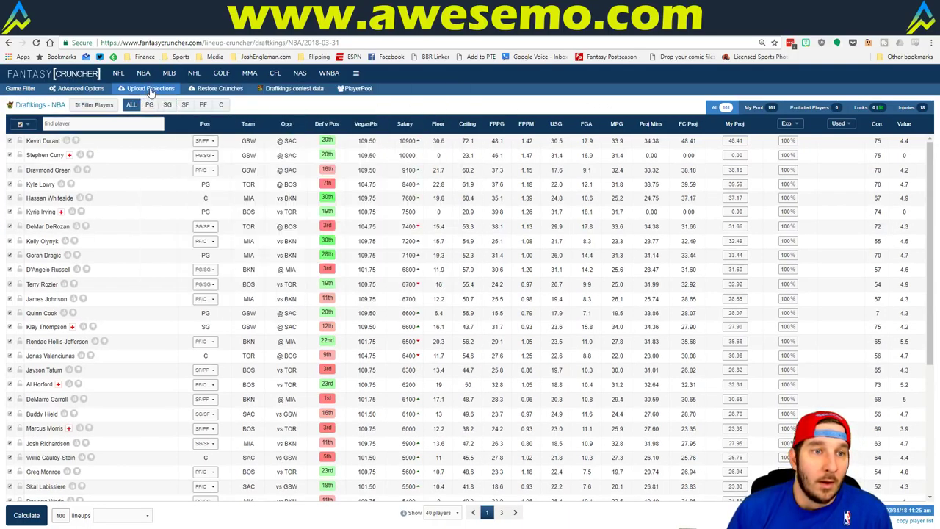
Paste the copied player projections into the DraftKings projection upload table, upload them, and return to the lineup cruncher.
mouse_move(36, 91)
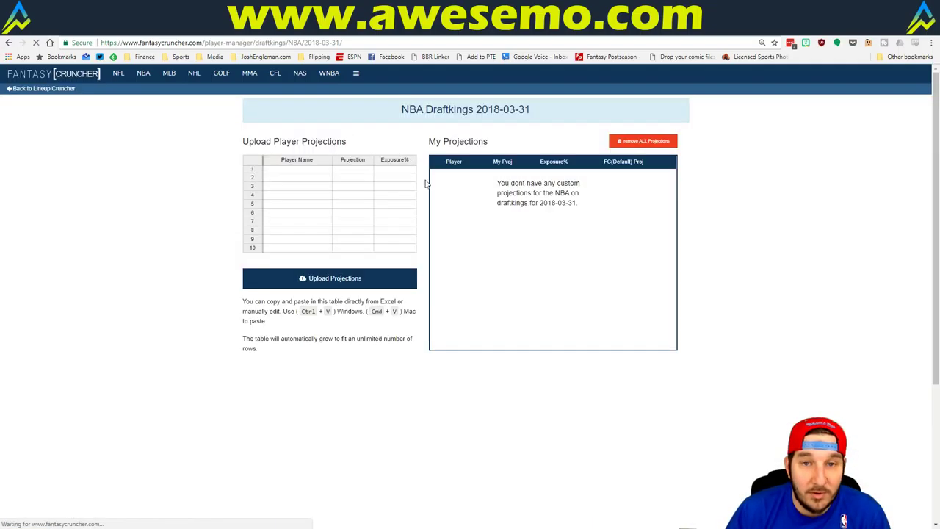
left_click(274, 172)
key("ctrl+v")
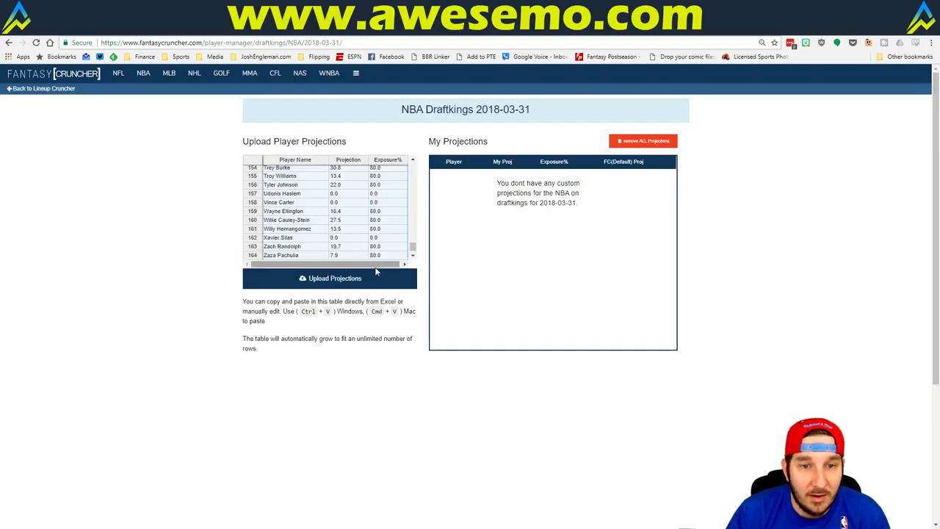
left_click(358, 282)
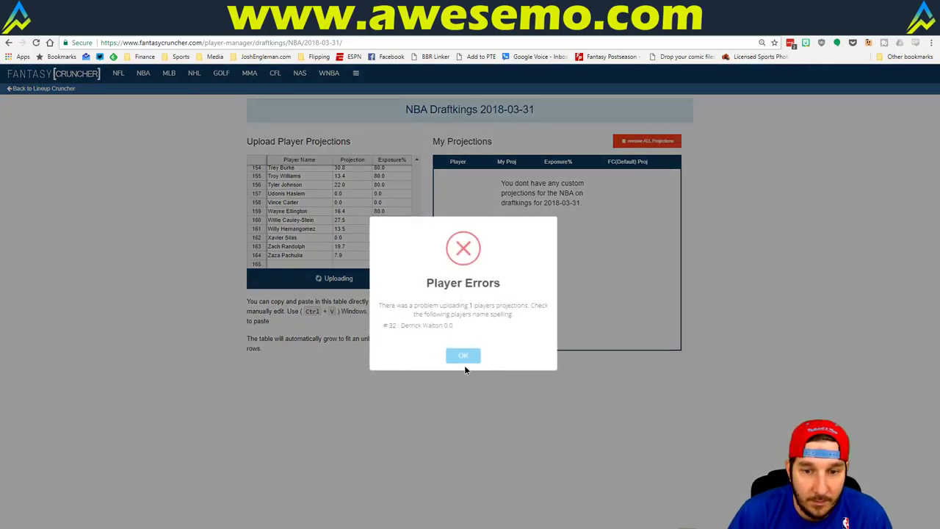
left_click(463, 355)
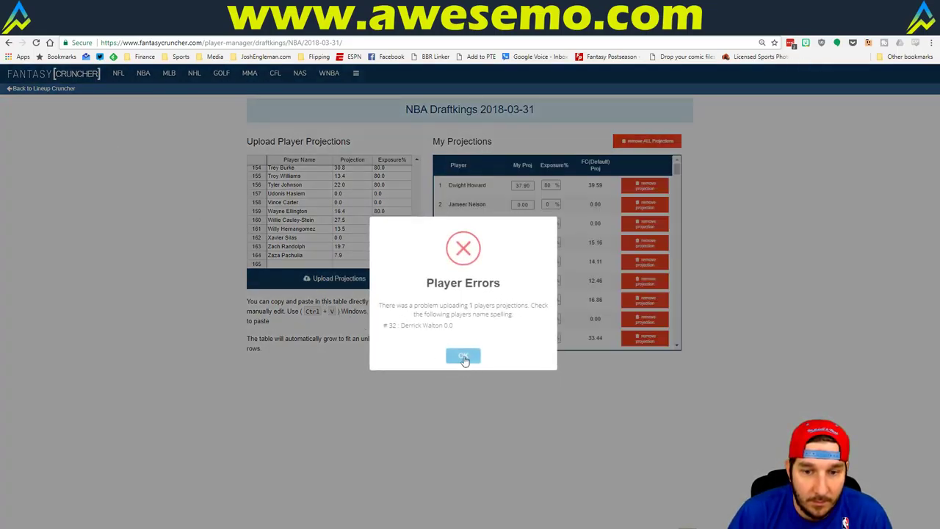
left_click(44, 91)
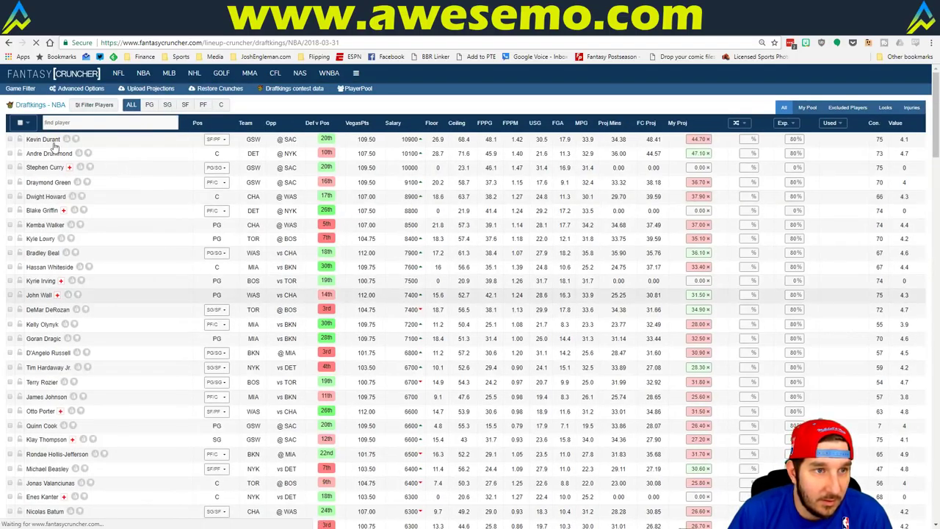
Turn on randomness in the advanced options and apply 10% to all players.
left_click(63, 89)
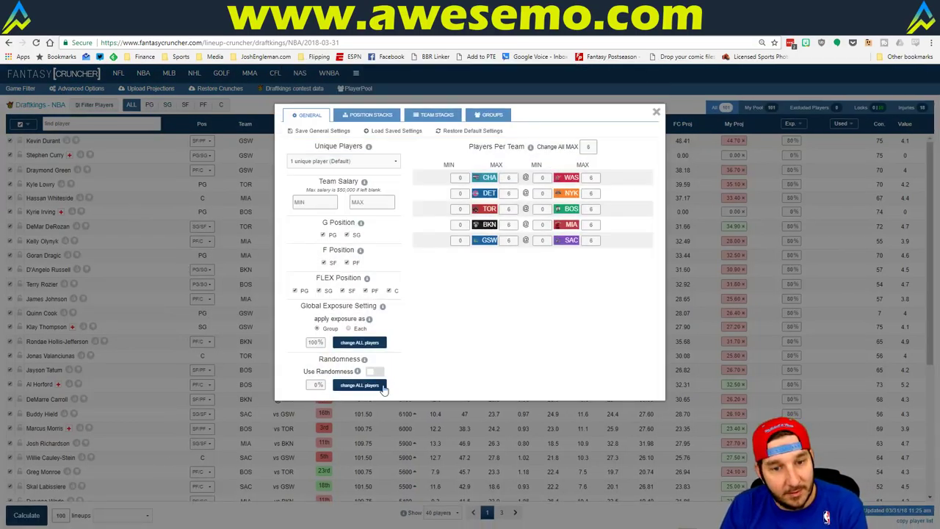
left_click(357, 386)
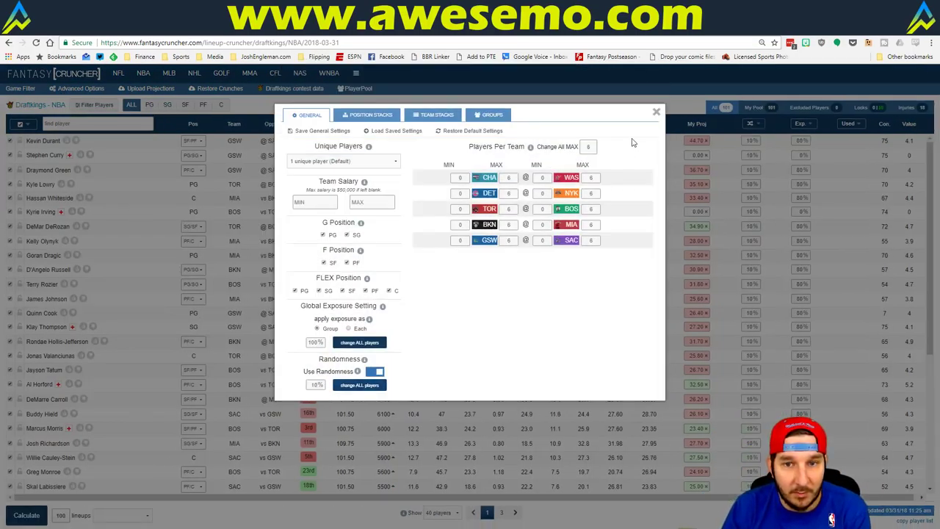
left_click(657, 112)
Calculate 100 DraftKings lineups using My Projections.
left_click(121, 515)
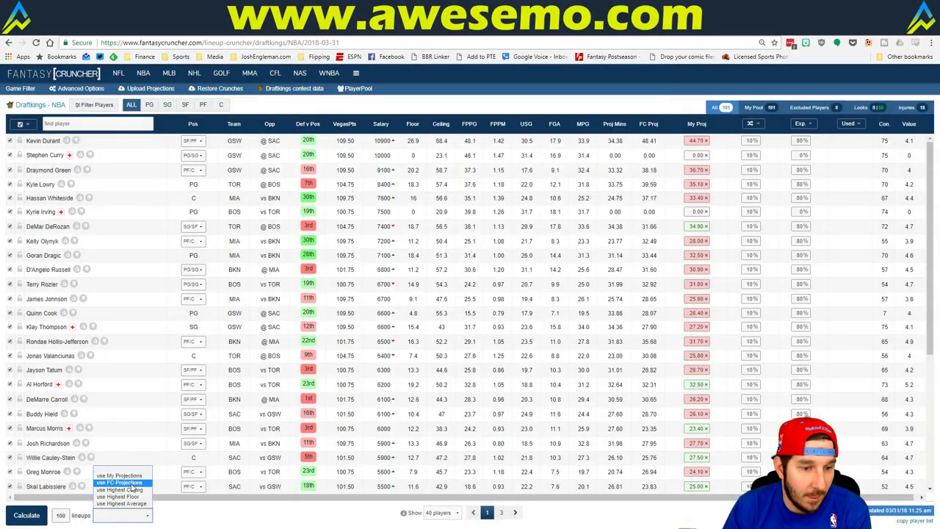
left_click(117, 481)
left_click(28, 515)
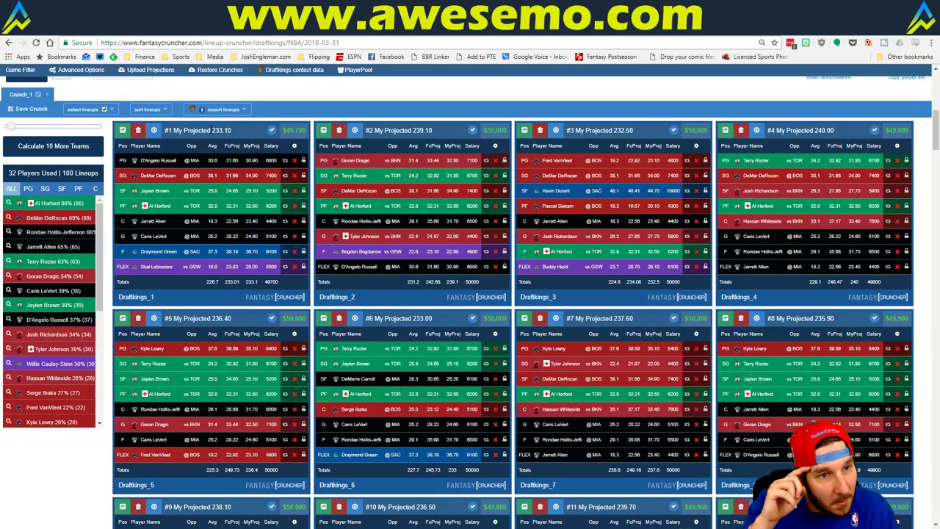
Filter the calculated lineups to those containing Al Horford and DeMar DeRozan.
left_click(16, 204)
left_click(9, 224)
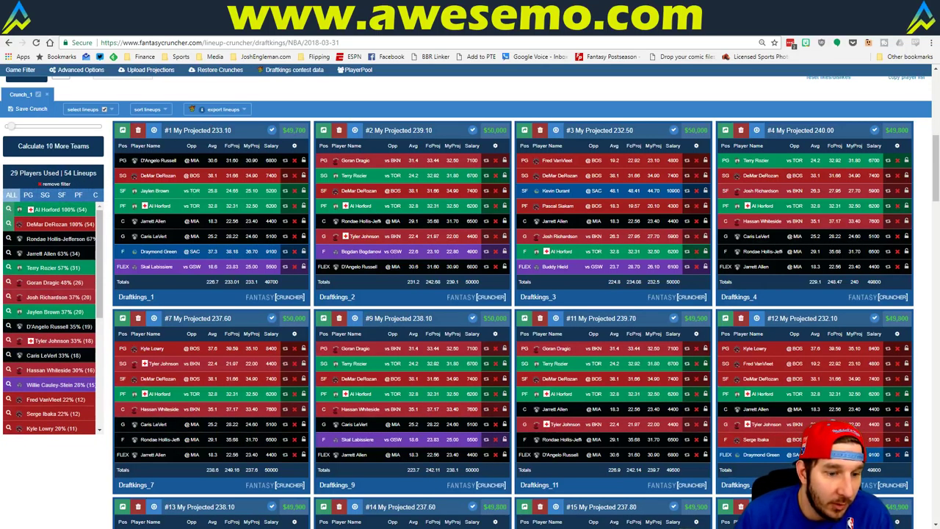
Switch to Excel and refresh the DK player grade pivot table on the Daily sheet.
key("alt+Tab")
key("ctrl+Page_Up")
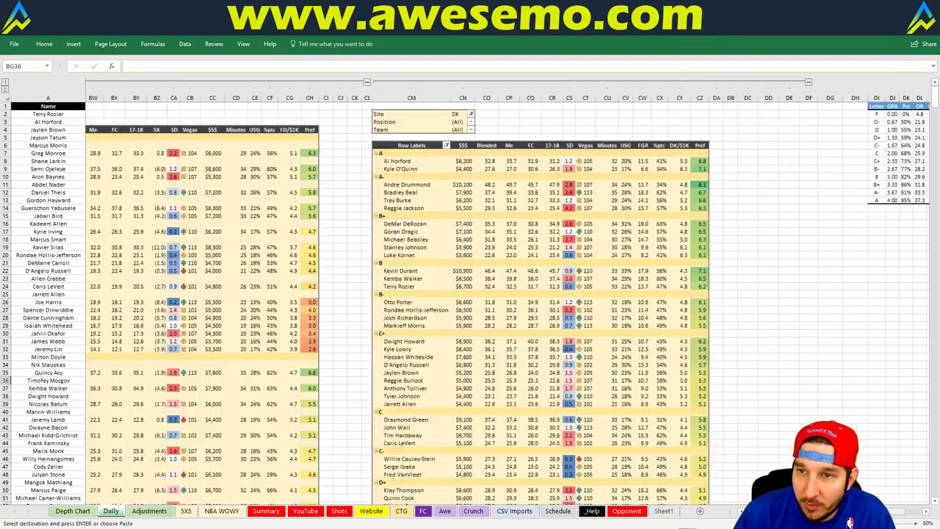
right_click(371, 191)
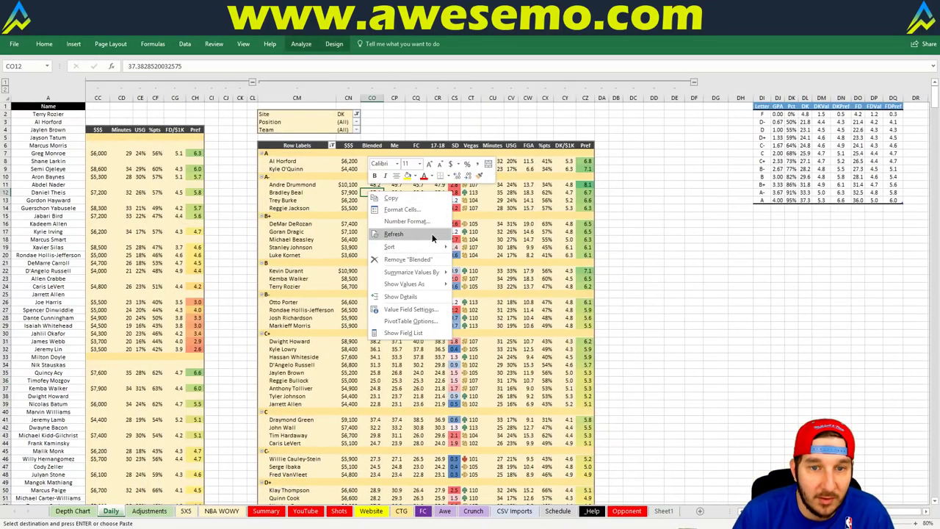
left_click(435, 234)
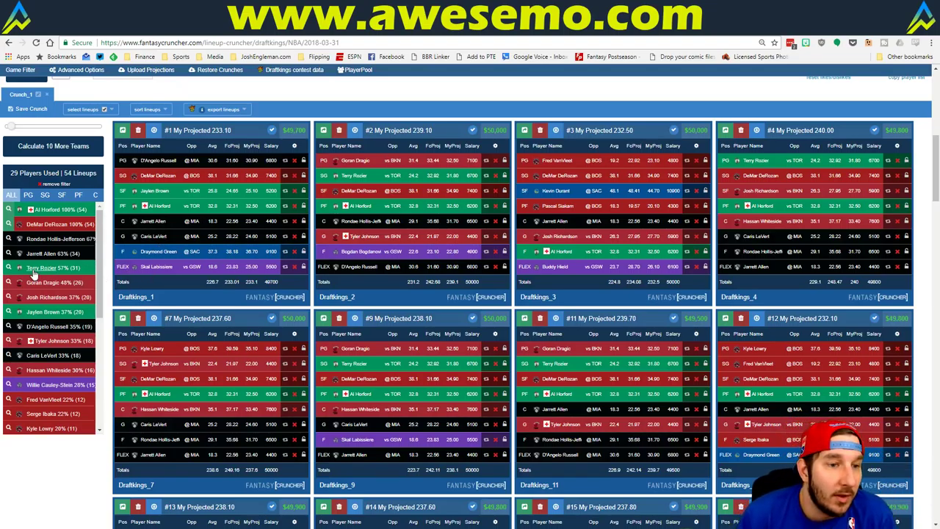
Add Rondae Hollis-Jefferson to the lineup filter in Chrome, checking the lineups against the player grades in Excel.
left_click(8, 239)
key("alt+Tab")
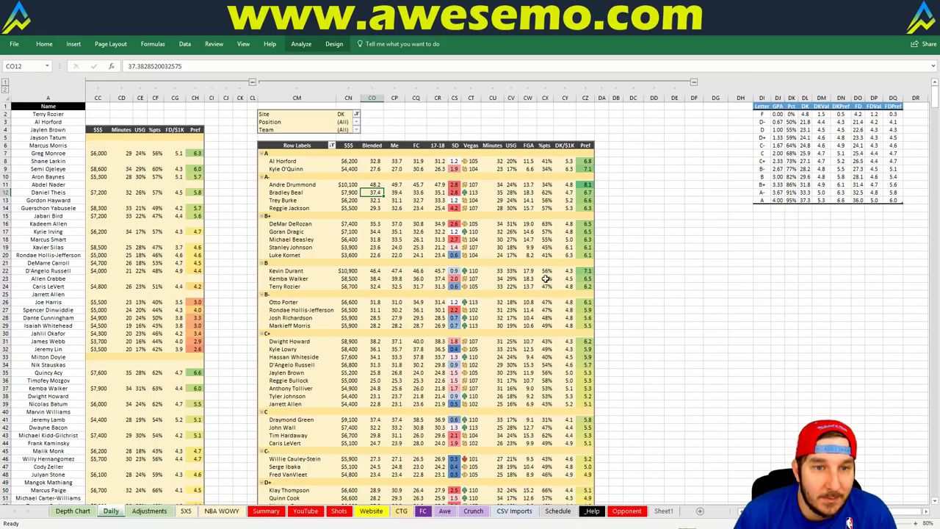
key("alt+Tab")
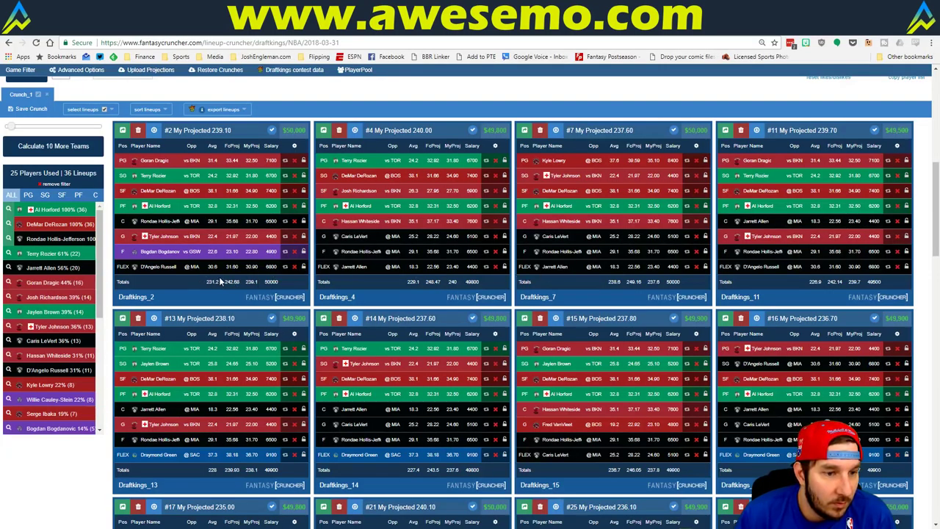
Switch to Excel and exclude CHO, DET and NYK from the DK pivot table's Team filter.
key("alt+Tab")
left_click(356, 130)
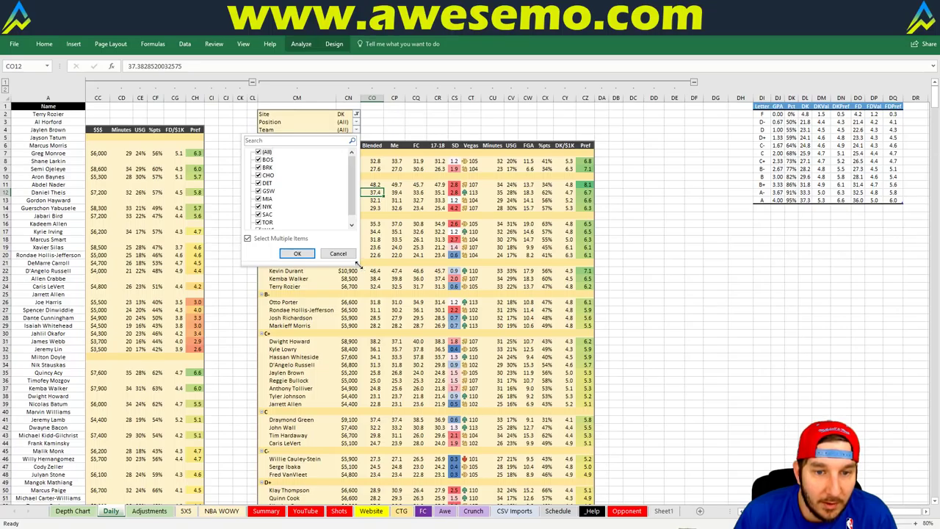
left_click_drag(358, 264, 408, 370)
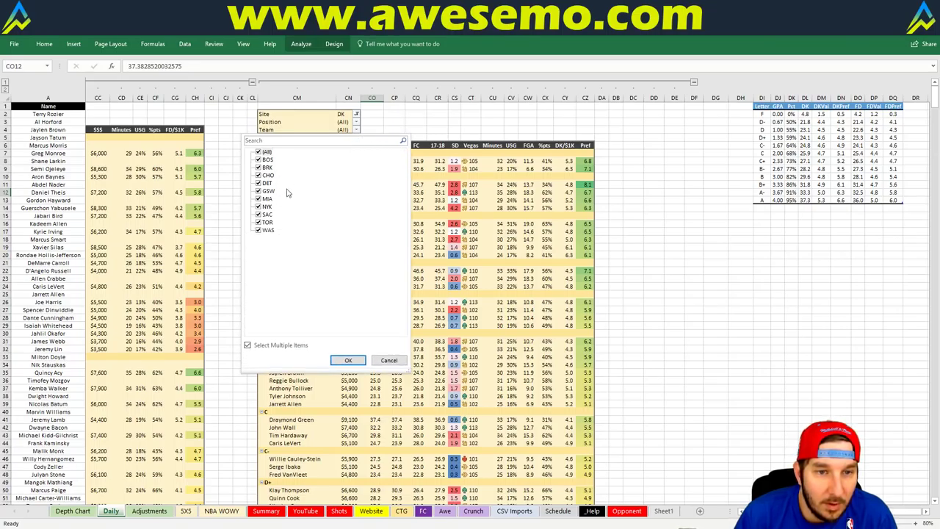
left_click(261, 176)
left_click(260, 184)
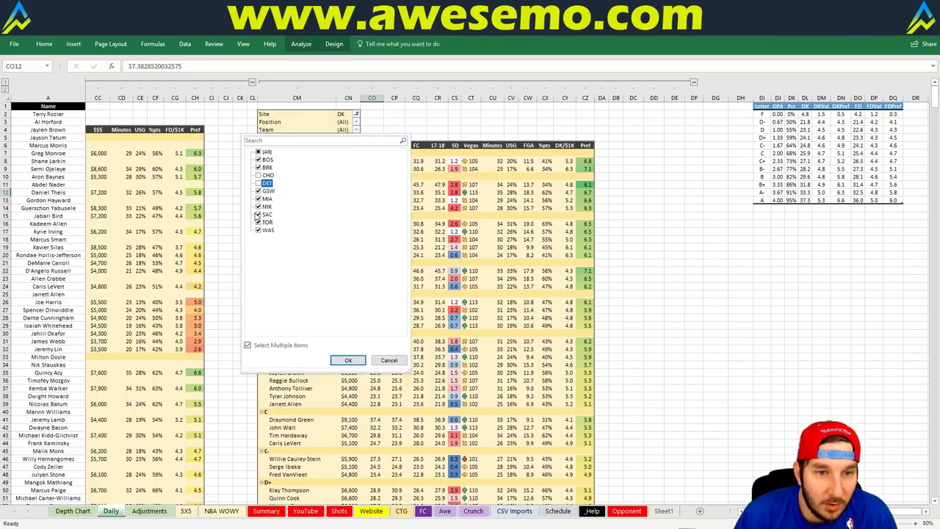
left_click(258, 209)
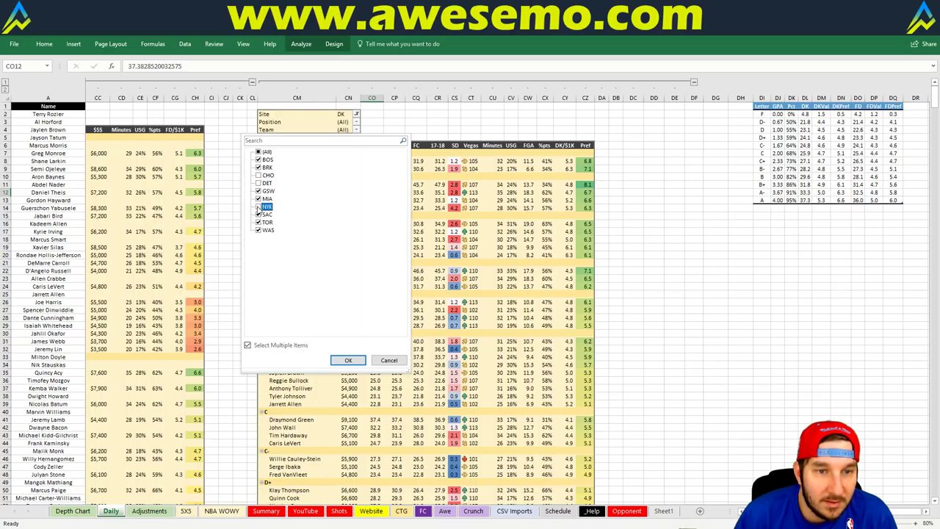
left_click(348, 359)
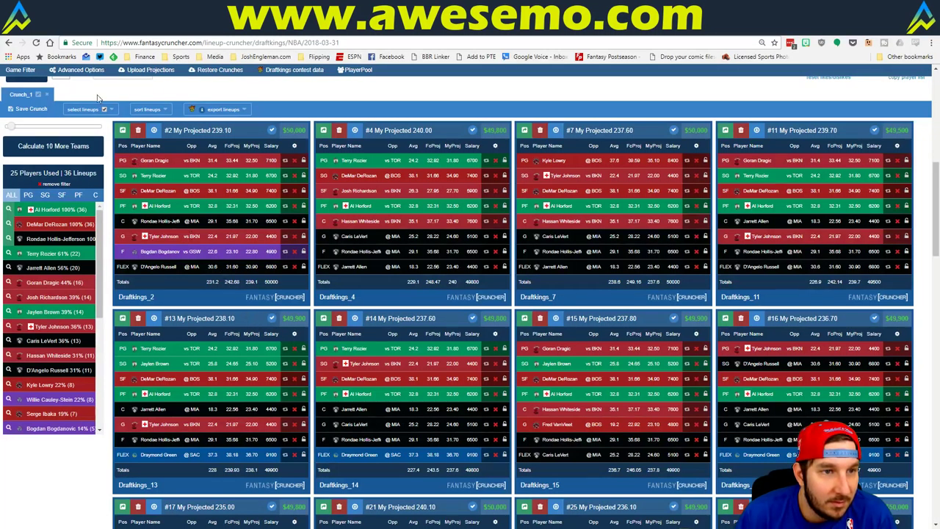
Check in FantasyCruncher's game filter which games belong to the selected DraftKings slate.
scroll(99, 99, "up", 5)
left_click(22, 70)
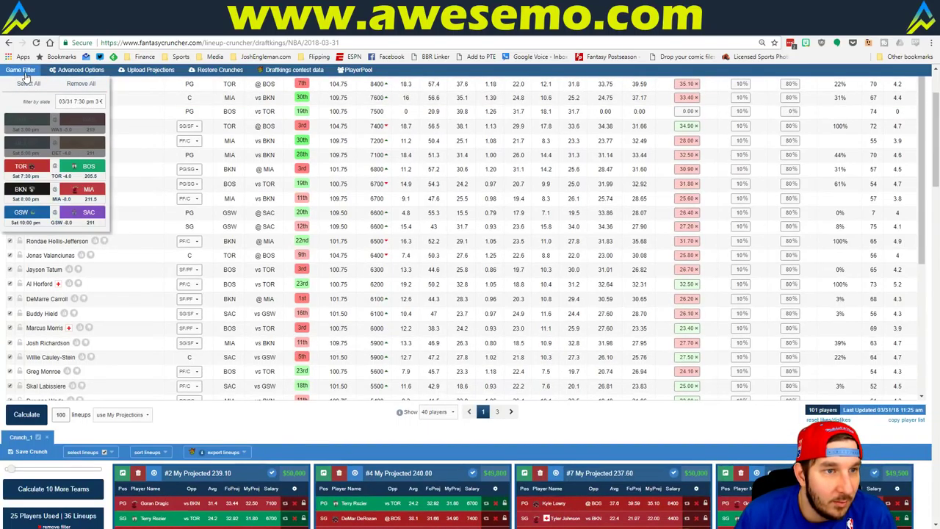
left_click(28, 83)
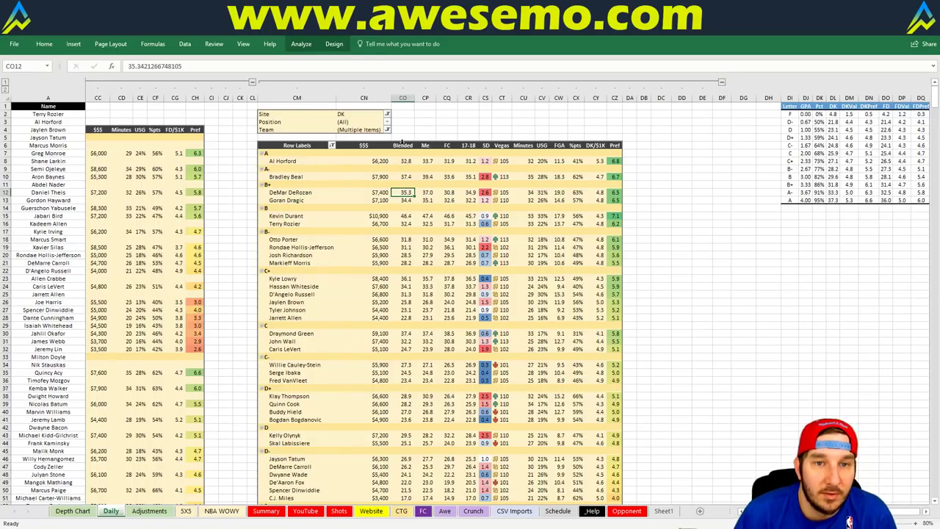
Exclude WAS as well from the Team filter of the DK pivot table in Excel.
left_click(387, 129)
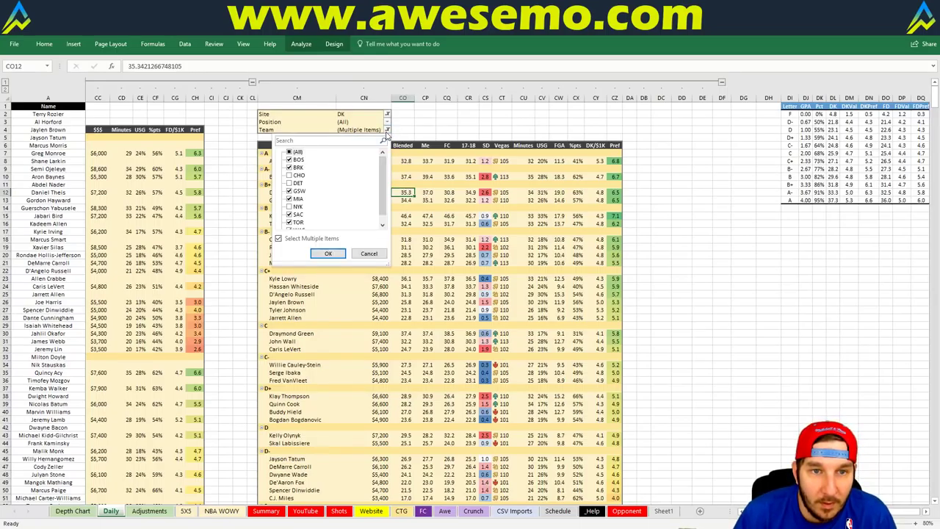
scroll(378, 229, "down", 2)
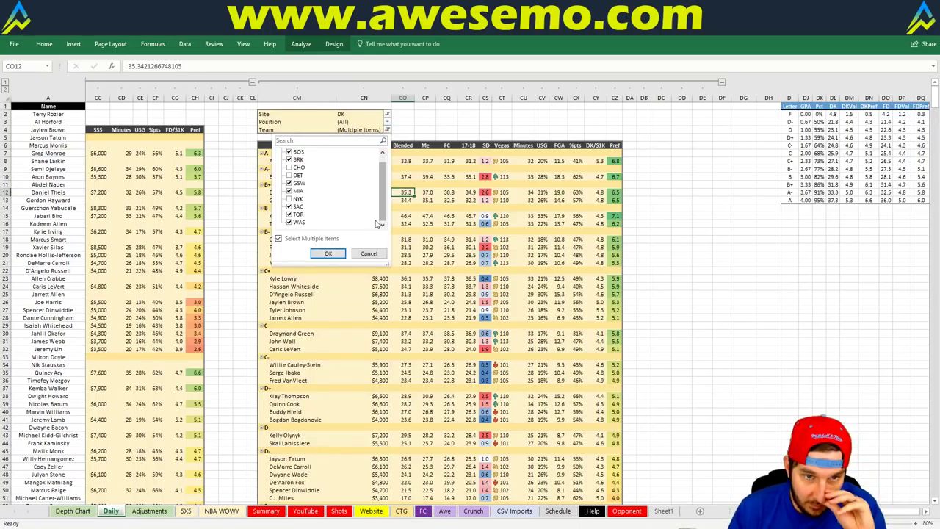
left_click(289, 223)
left_click(328, 254)
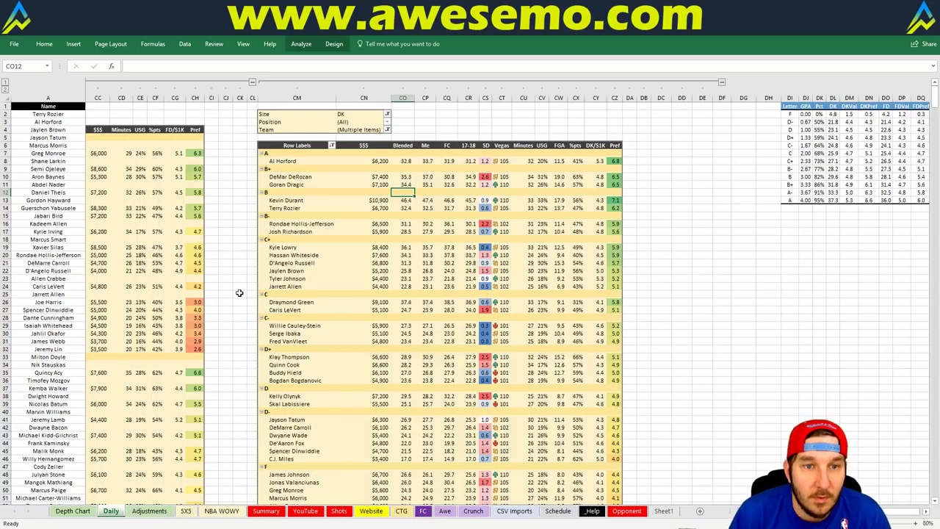
left_click(237, 270)
Switch to Chrome and add Terry Rozier and Tyler Johnson to the lineup filter, consulting the player grades in Excel between them.
key("alt+Tab")
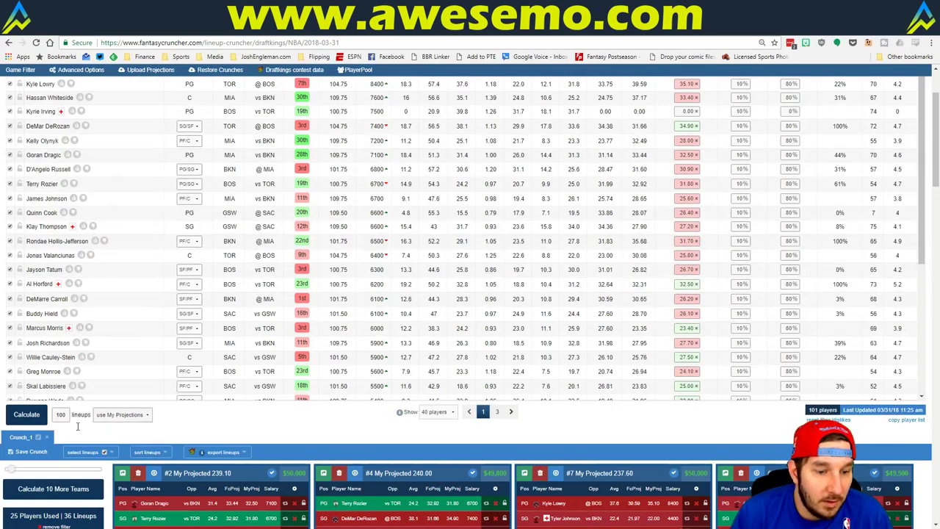
scroll(22, 317, "down", 5)
left_click(9, 302)
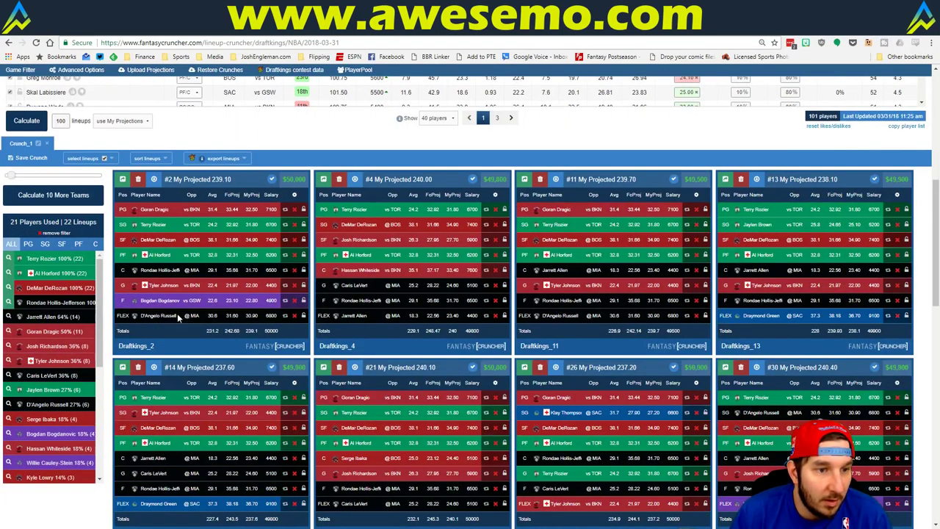
key("alt+Tab")
scroll(713, 294, "down", 1)
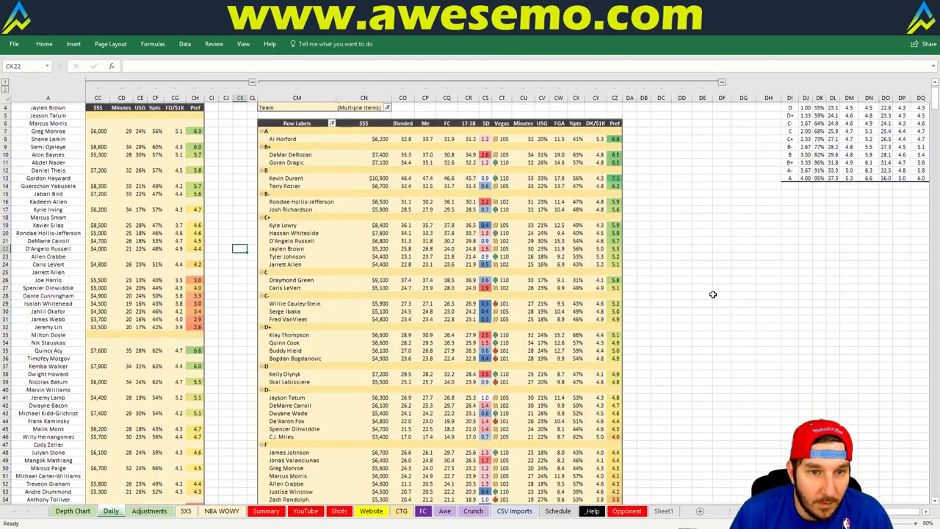
key("alt")
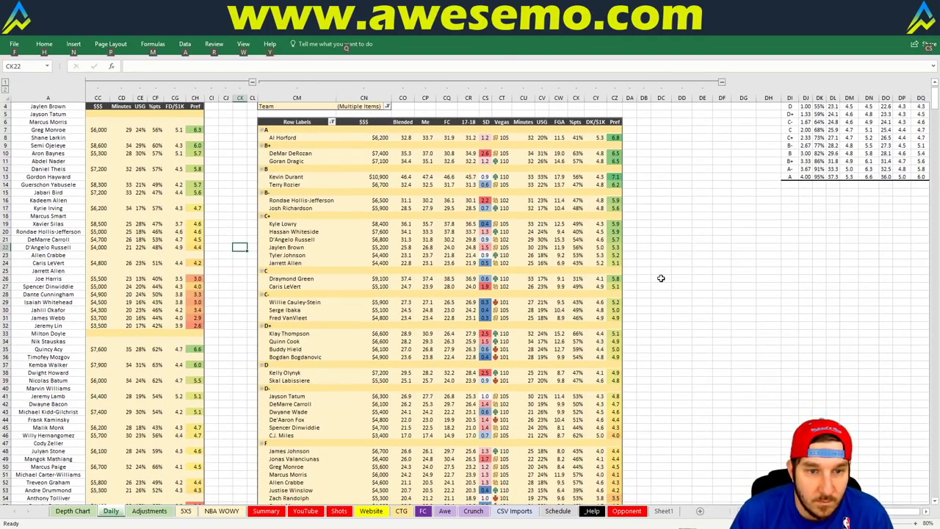
key("alt+Tab")
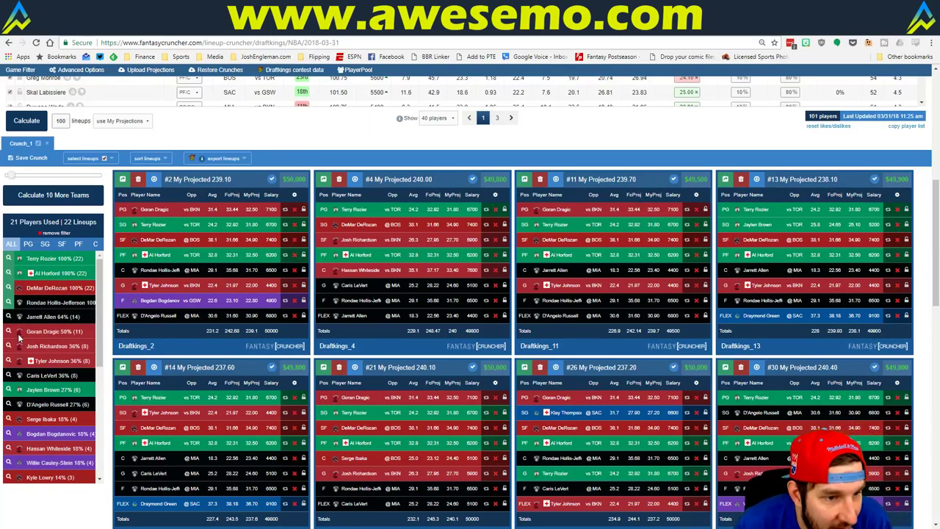
left_click(9, 361)
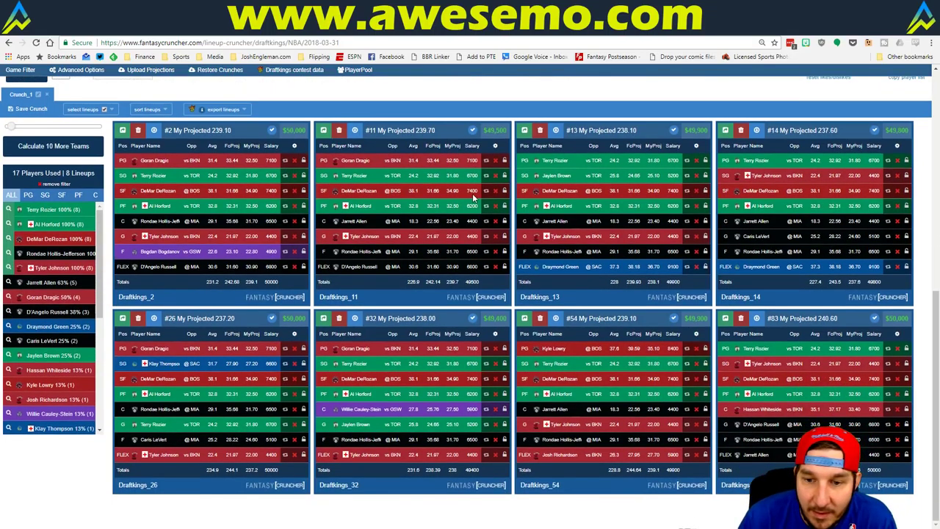
Sort the filtered DraftKings lineups by My Projected in descending order and compare their players.
scroll(473, 197, "up", 1)
left_click(150, 157)
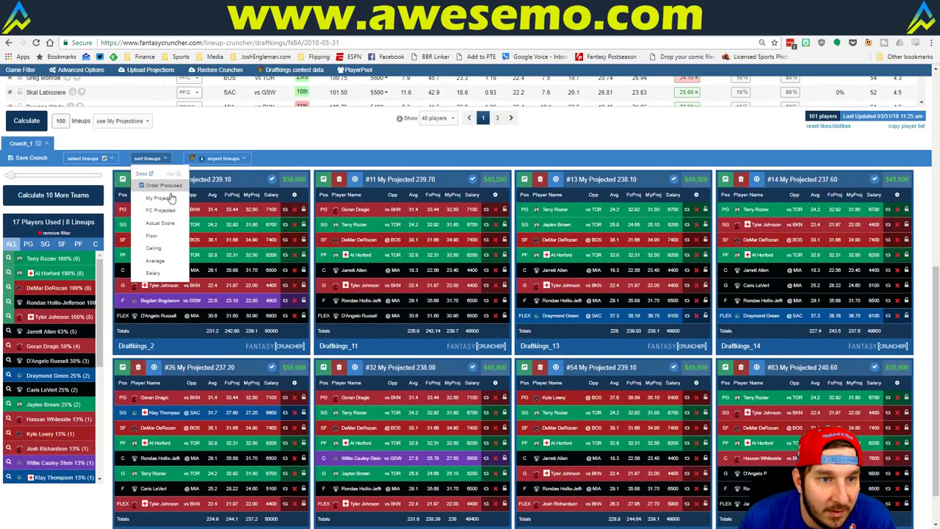
left_click(158, 184)
scroll(483, 200, "down", 1)
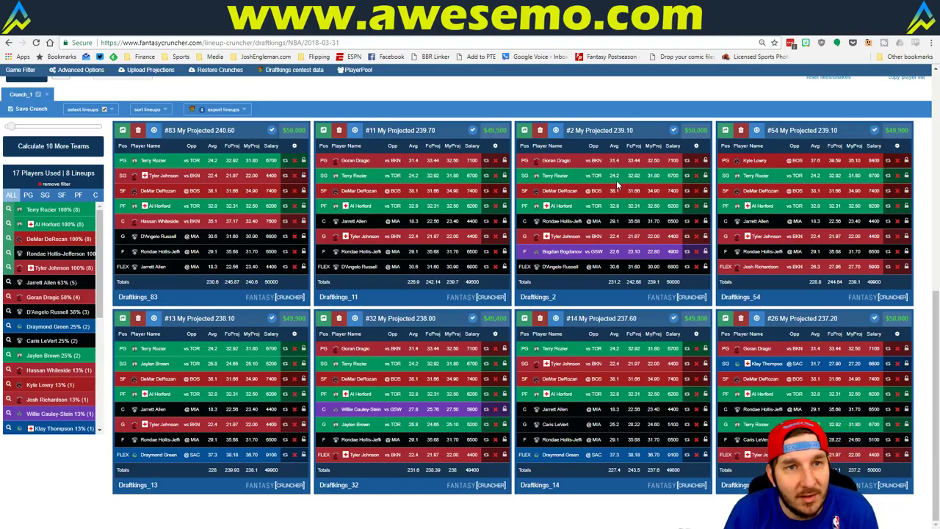
key("ctrl+Tab")
key("ctrl+Tab")
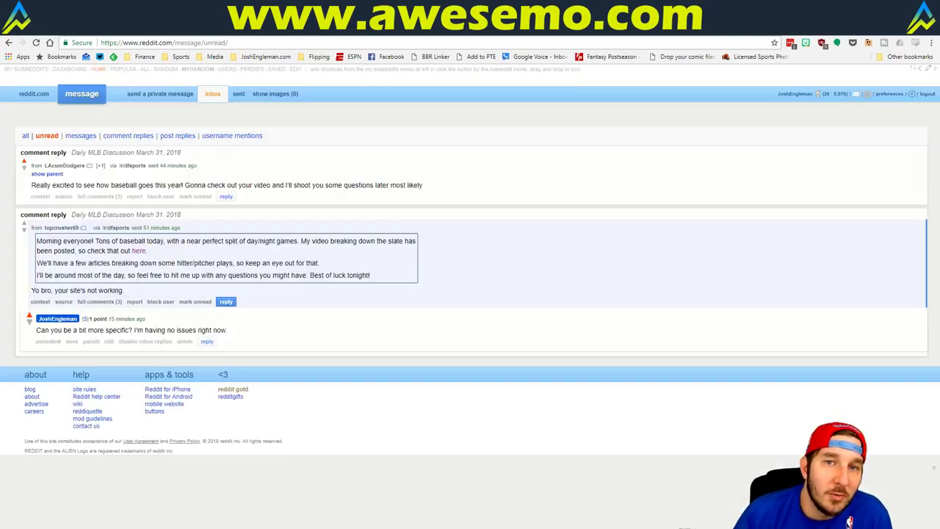
key("ctrl+Tab")
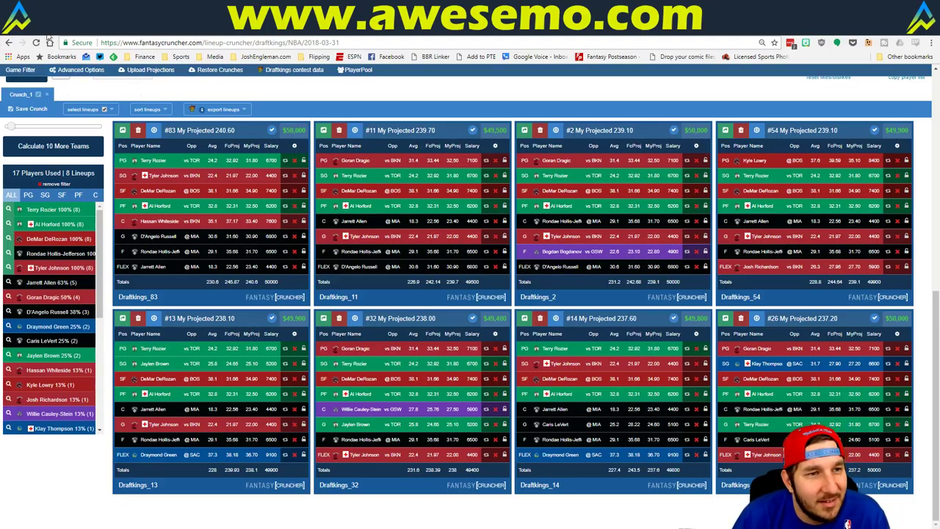
left_click(72, 35)
key("ctrl+Tab")
key("ctrl+Tab")
key("ctrl+Tab")
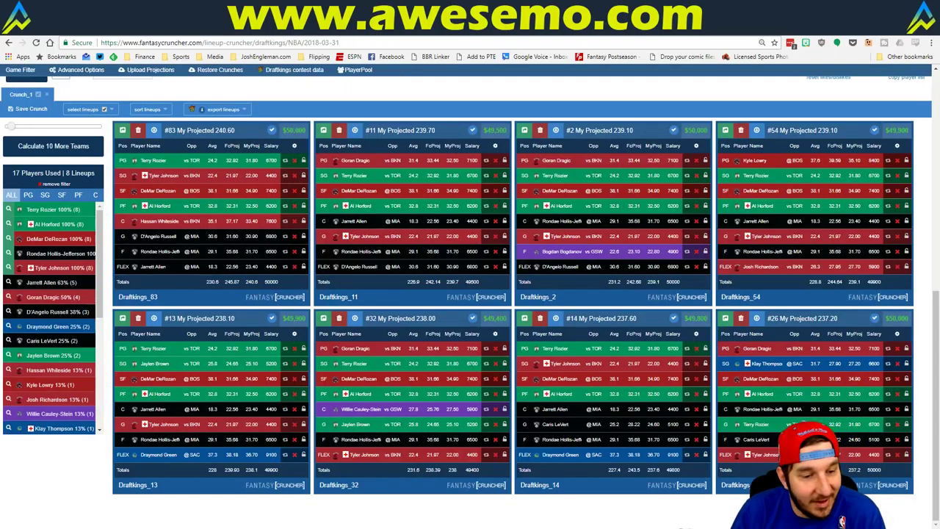
Switch to Excel and open the YouTube sheet.
key("alt+Tab")
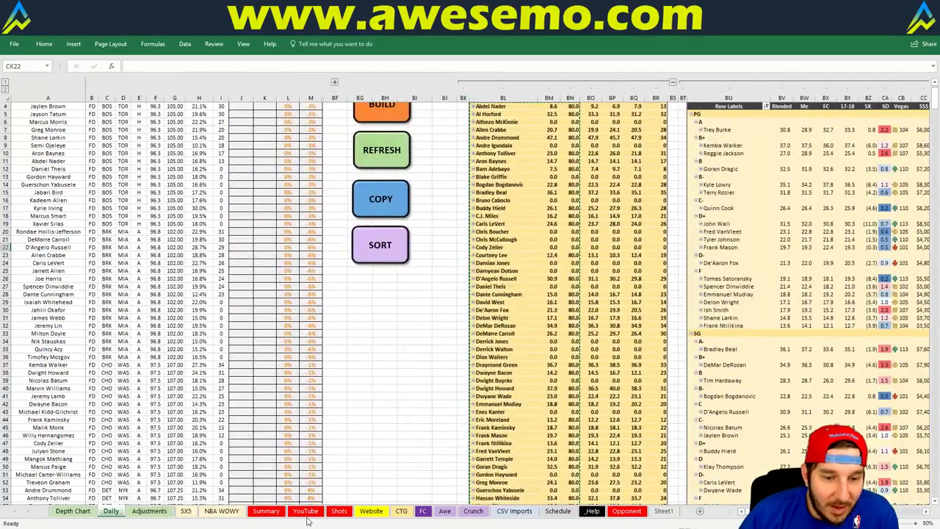
left_click(306, 511)
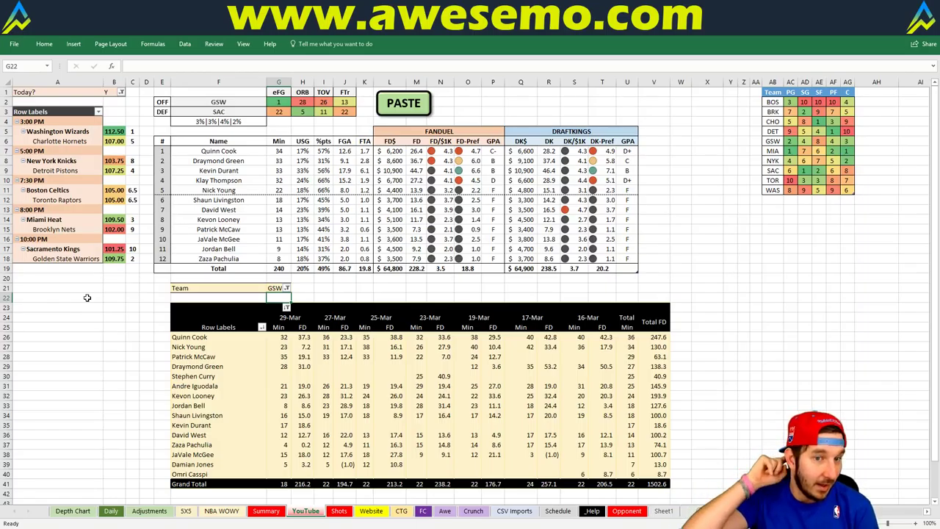
left_click(714, 312)
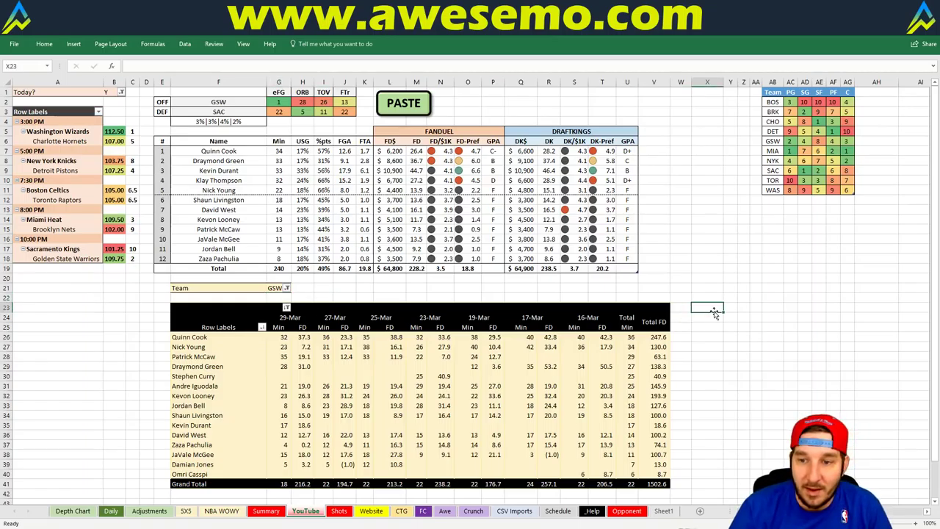